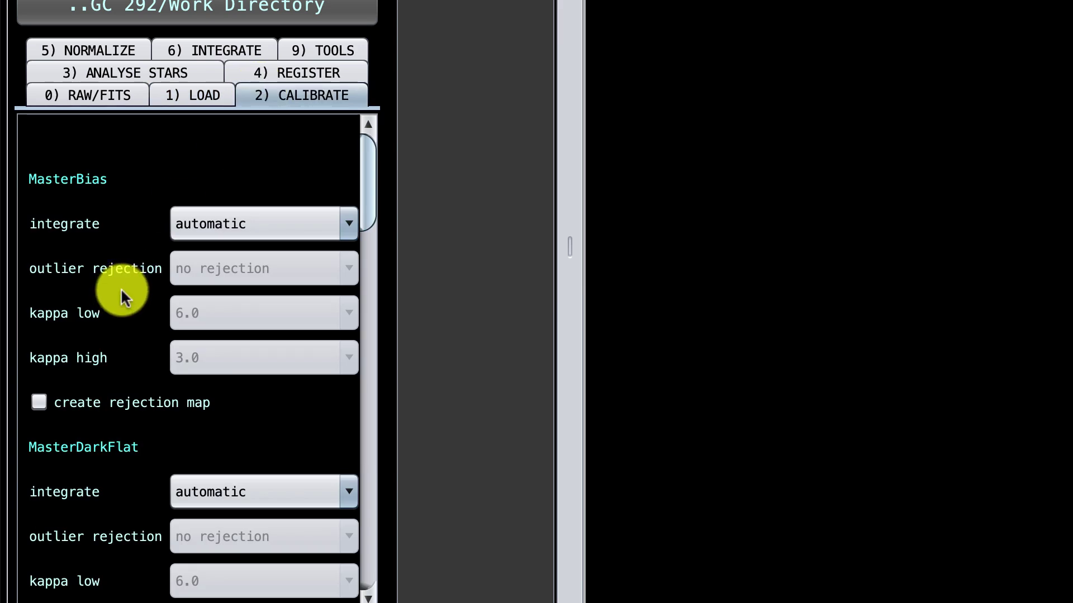
Create the calibration masters with the automatic integration settings and assign them to the light frames
scroll(121, 287, "down", 5)
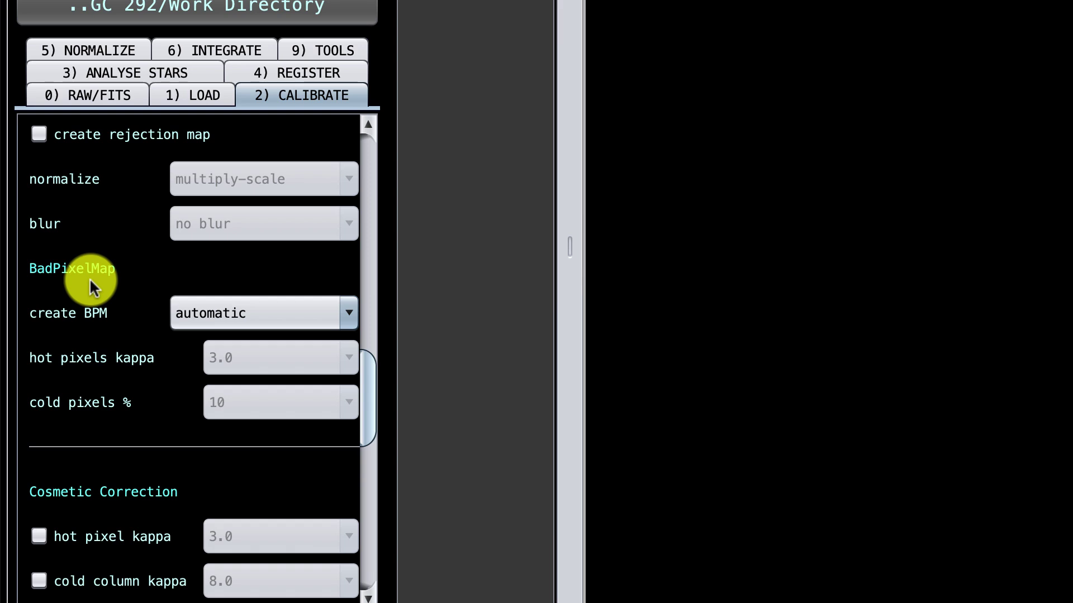
scroll(90, 279, "down", 10)
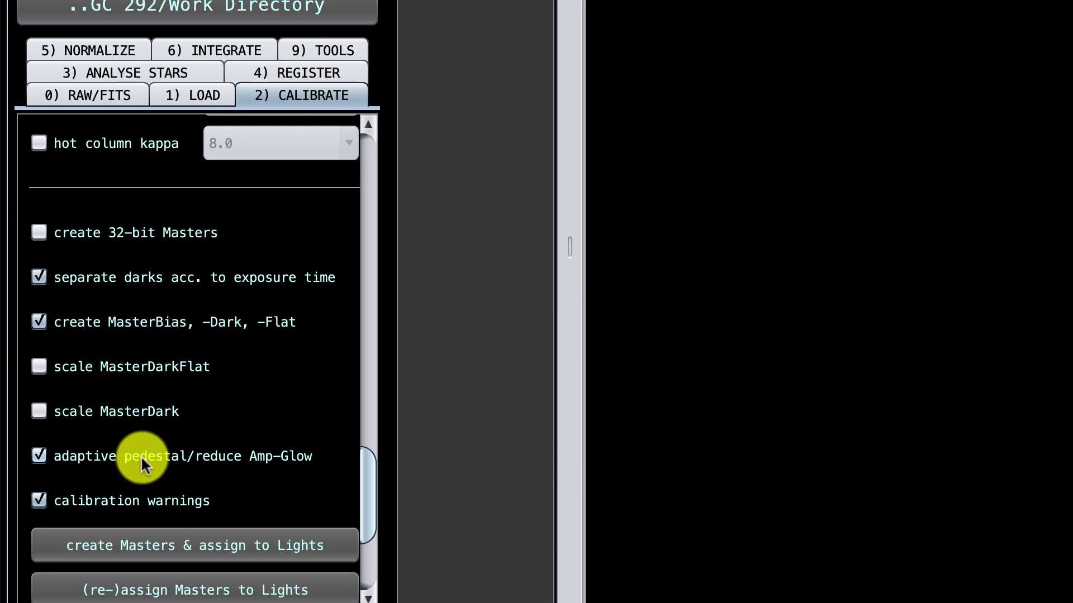
left_click(94, 548)
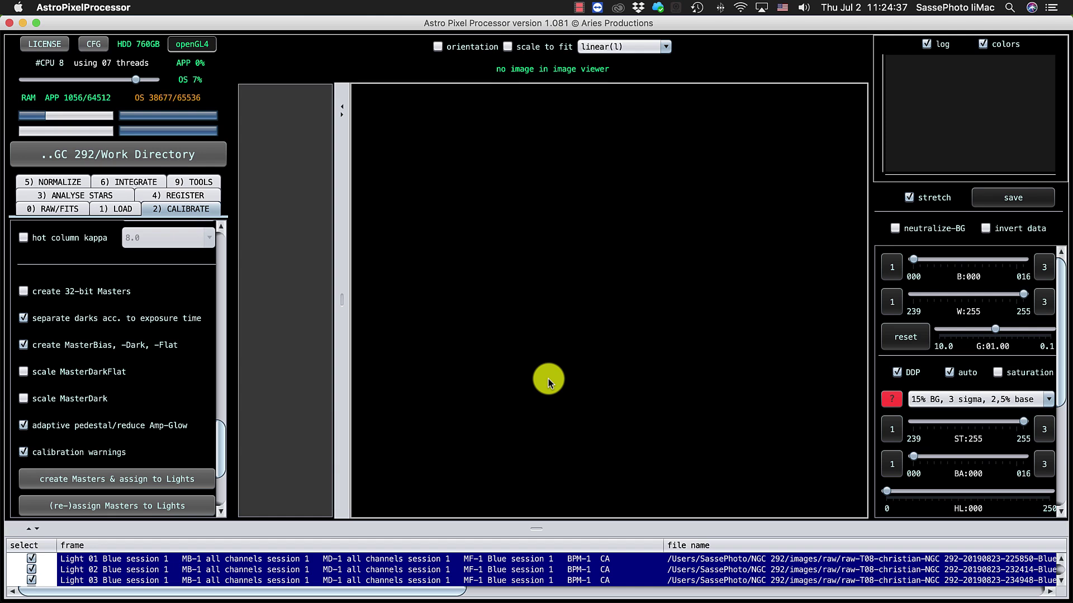
Enlarge the frame list and examine which bias, dark, flat and bad pixel map masters are assigned to each channel's light frames
left_click_drag(565, 527, 548, 177)
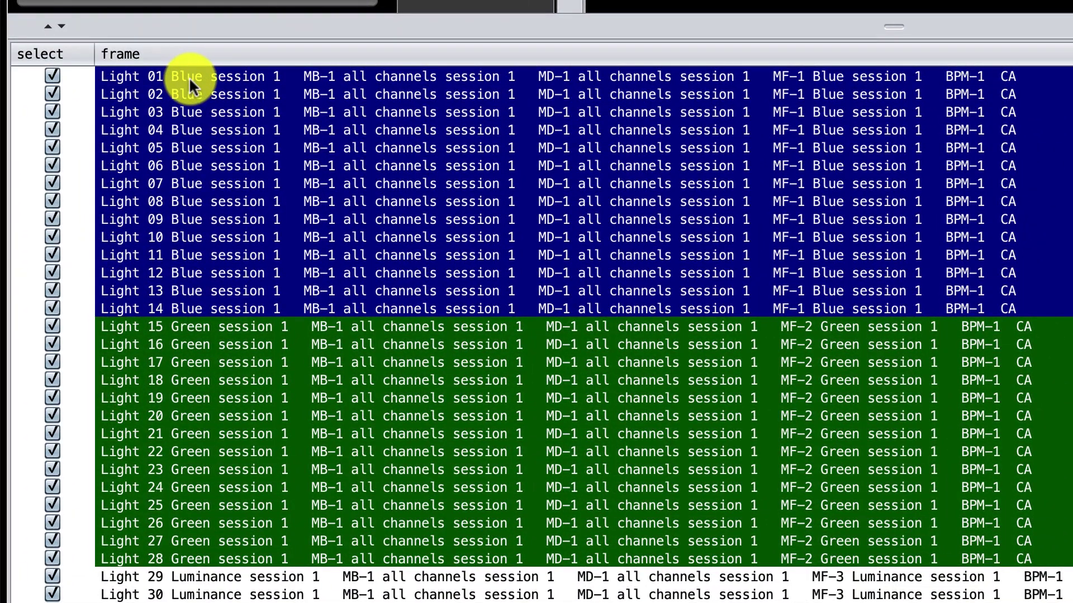
left_click(188, 76)
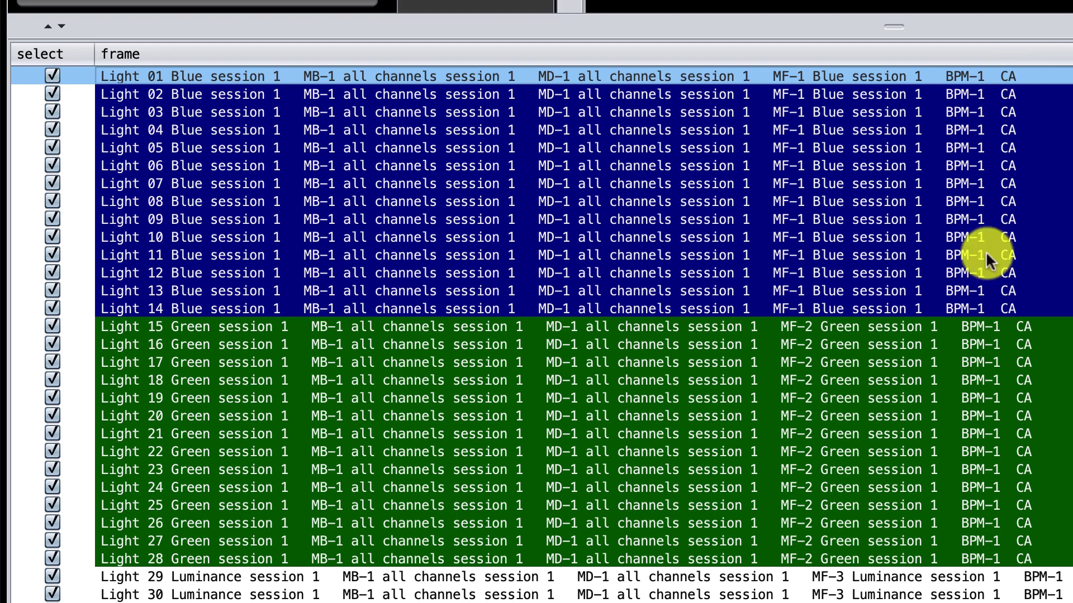
scroll(987, 297, "down", 6)
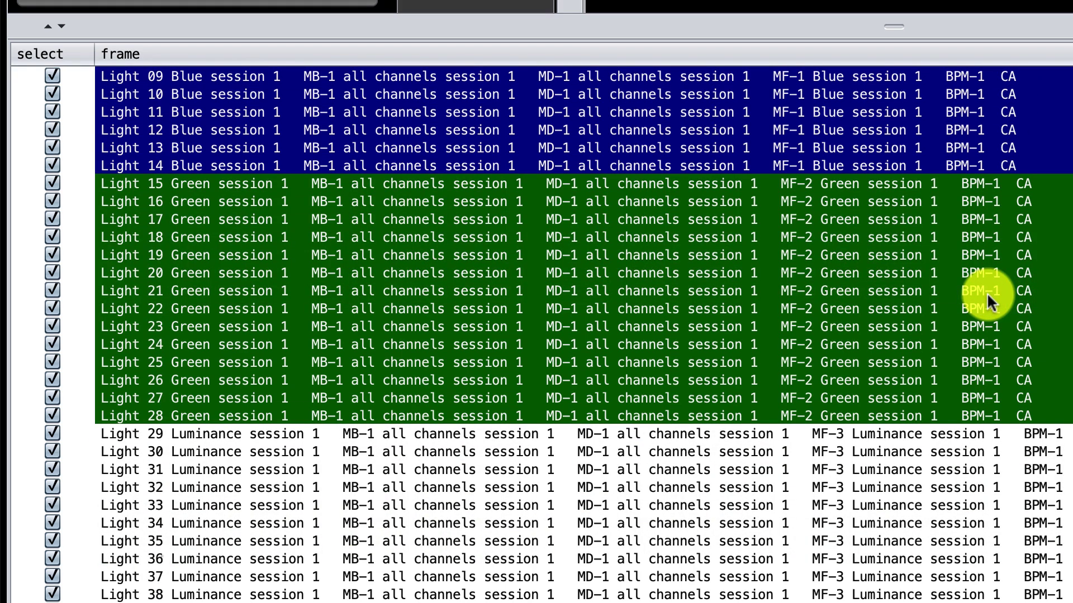
scroll(986, 296, "down", 4)
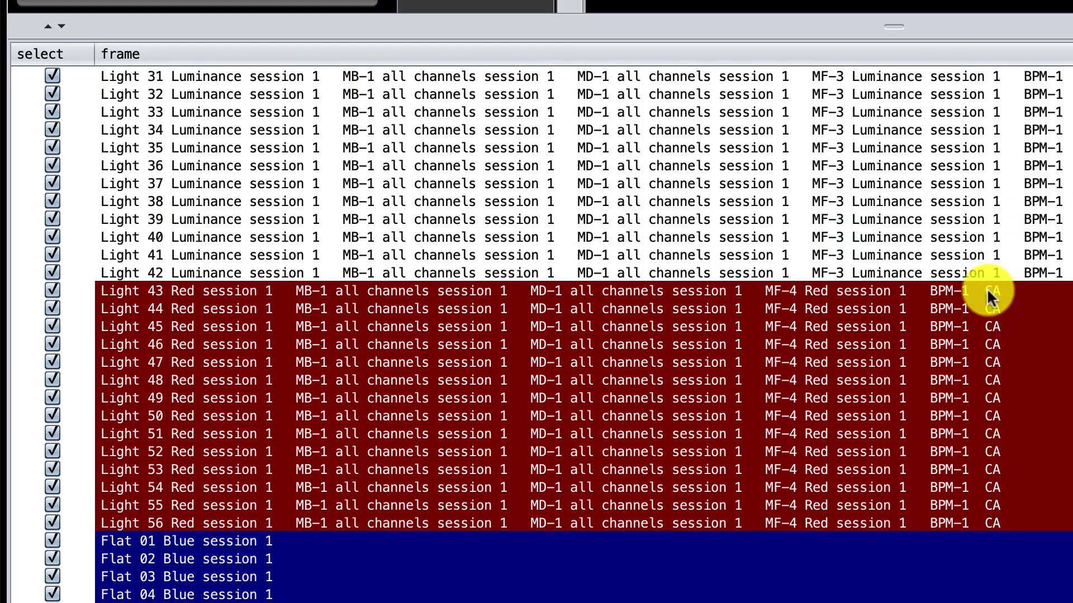
scroll(988, 296, "down", 16)
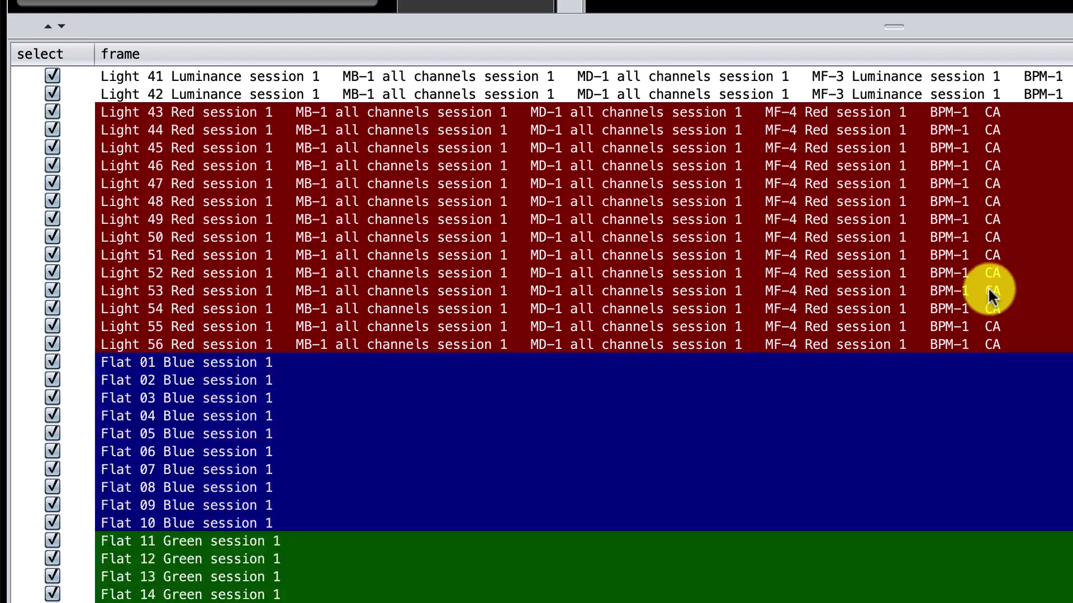
scroll(988, 287, "down", 4)
scroll(987, 286, "right", 5)
scroll(988, 287, "up", 2)
scroll(988, 287, "left", 5)
scroll(987, 287, "down", 9)
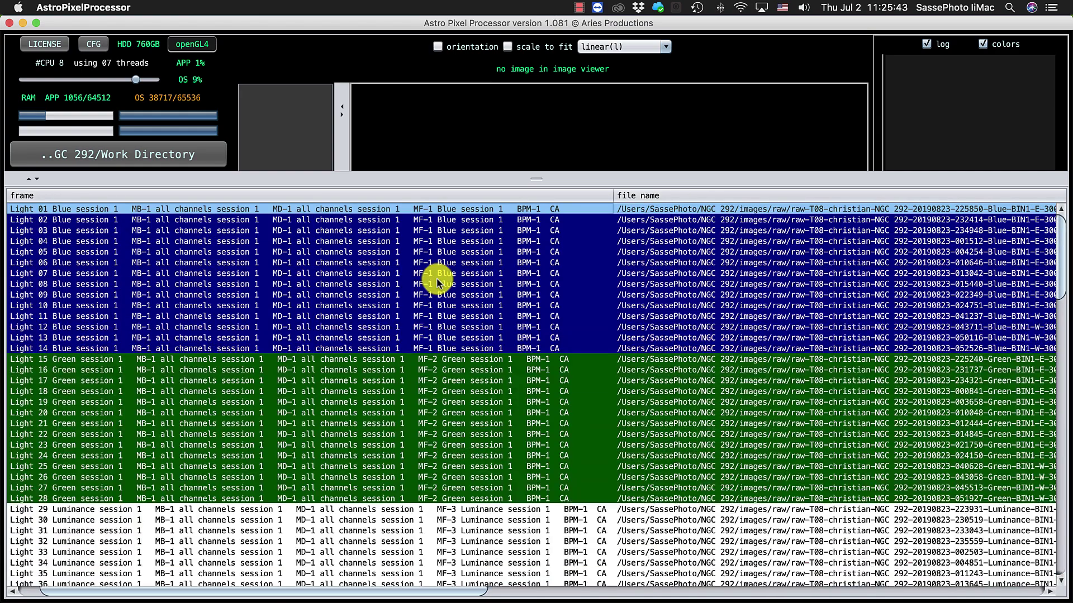
Display the first blue light frame in a larger viewer with the stretch preset 30% BG, 2 sigma, 0,0% base
left_click_drag(418, 172, 417, 352)
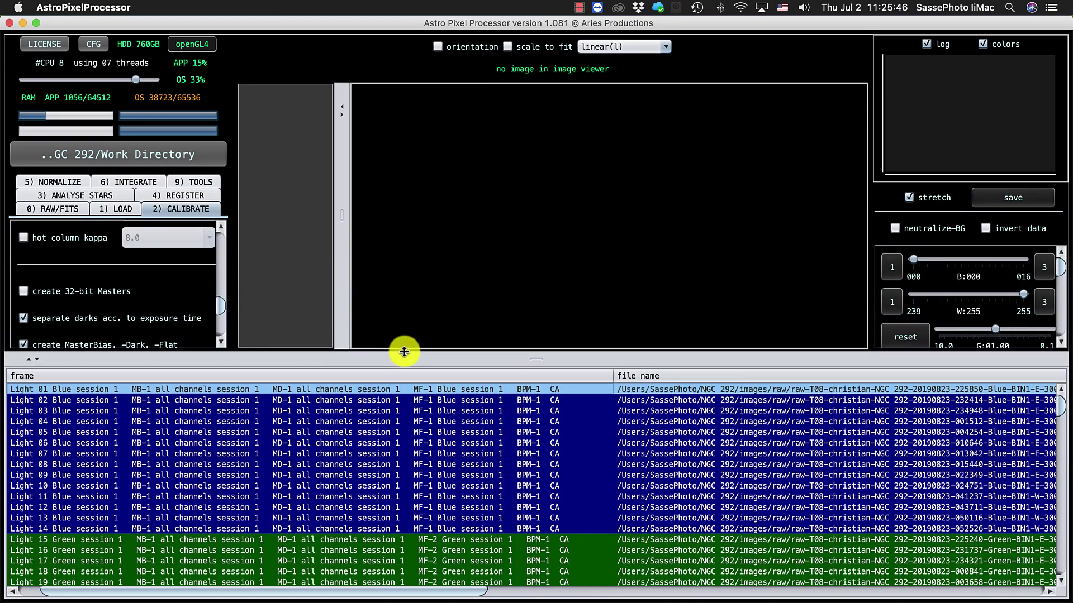
double_click(366, 391)
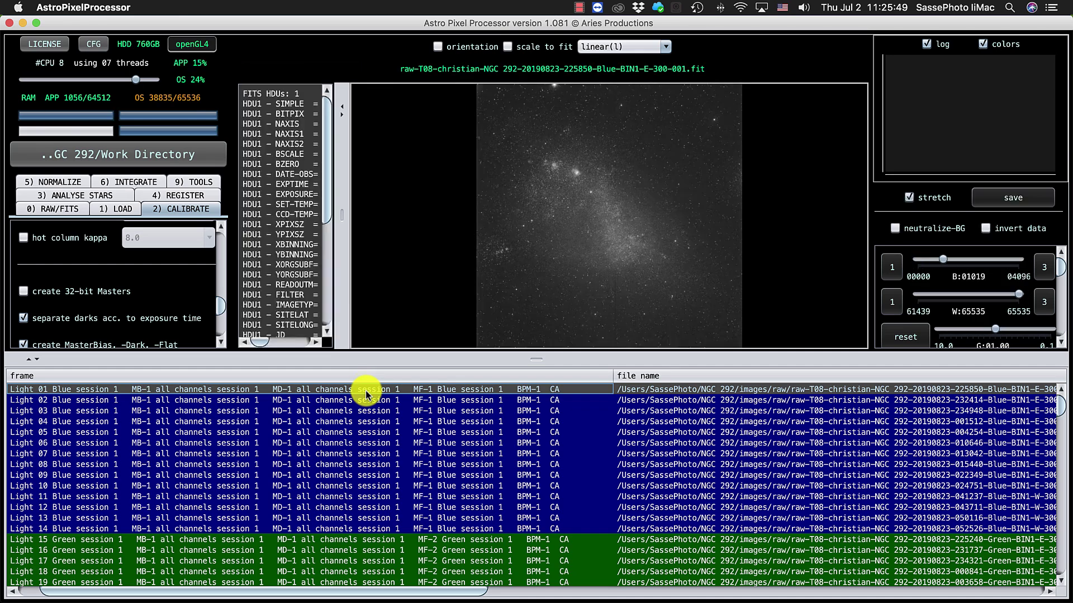
left_click_drag(376, 352, 357, 481)
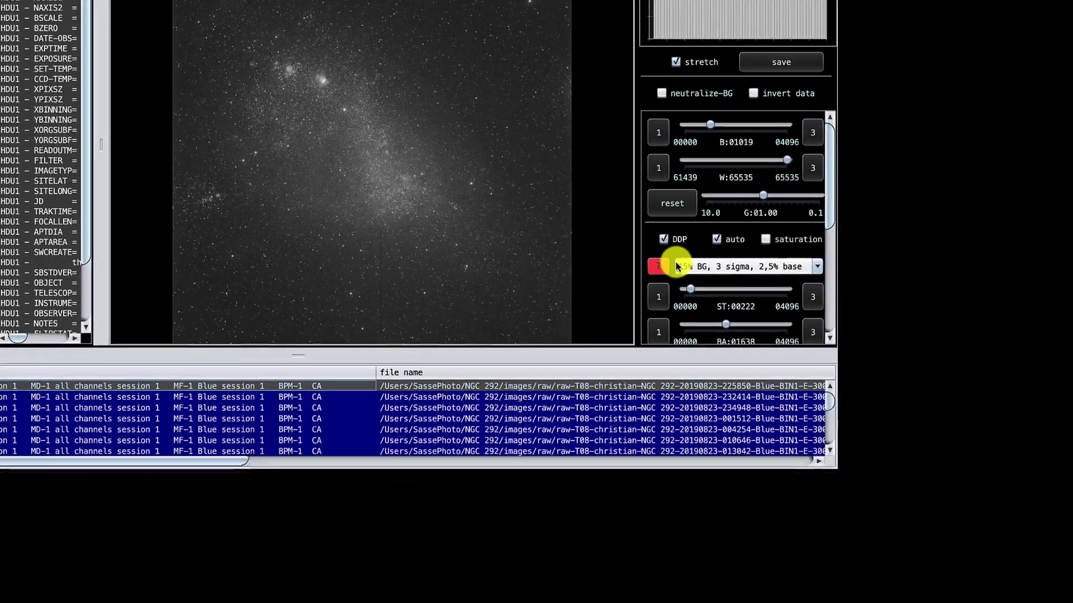
left_click(817, 267)
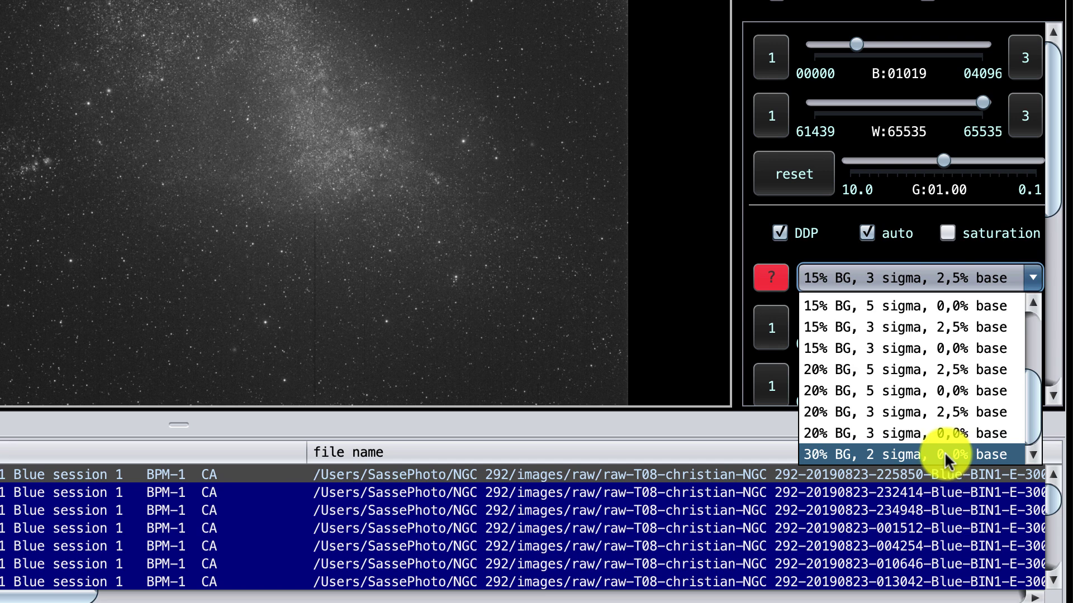
left_click(944, 454)
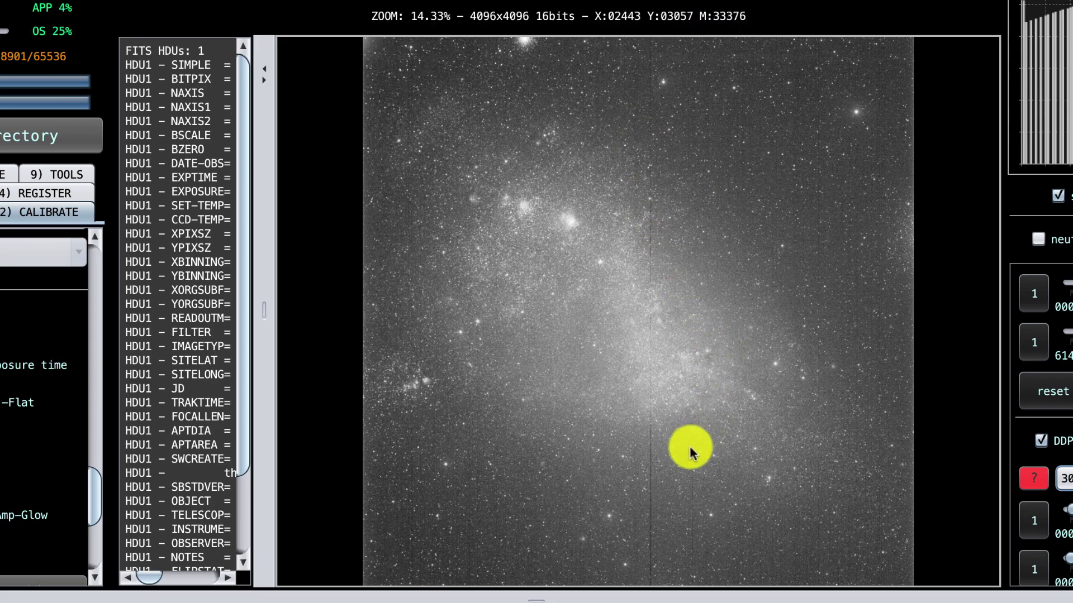
Inspect the uncalibrated blue frame up close for hot pixels, cold pixels and the dark vertical column
scroll(688, 447, "up", 1)
scroll(689, 447, "up", 4)
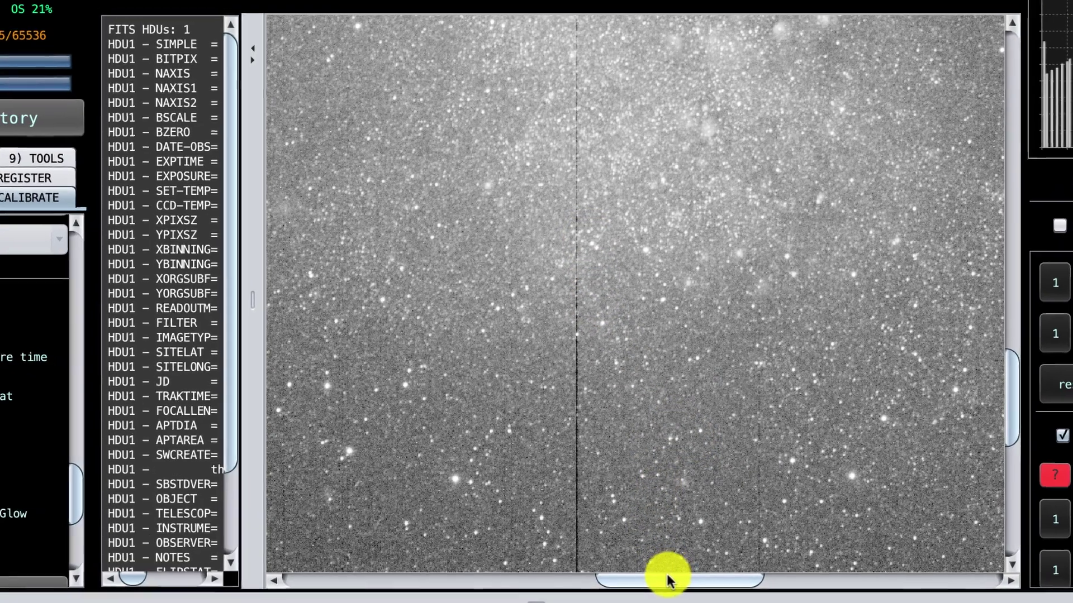
left_click_drag(664, 575, 579, 576)
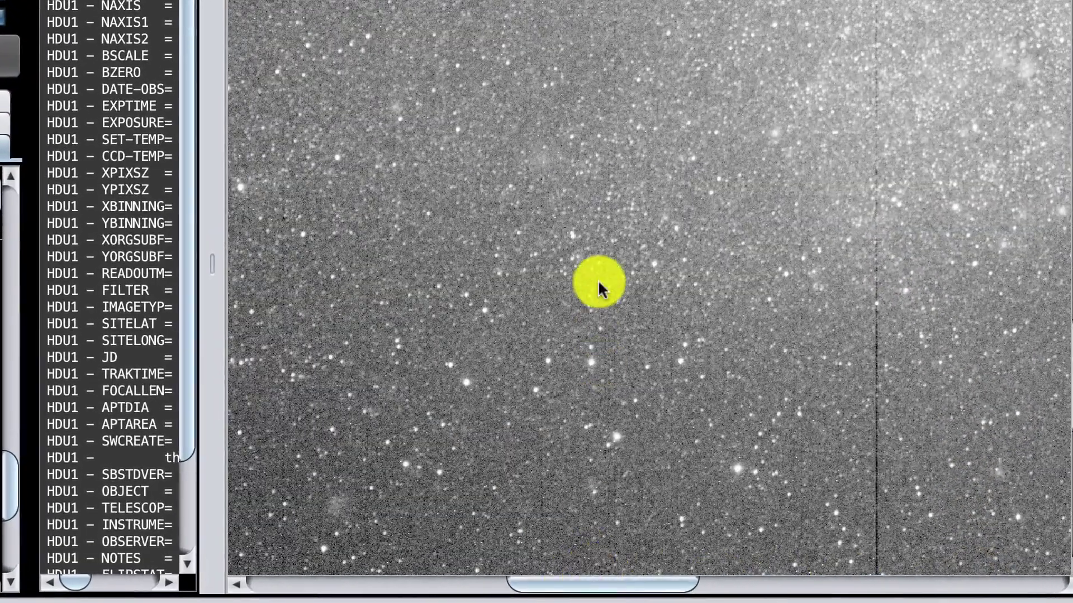
scroll(597, 282, "up", 5)
scroll(597, 282, "up", 2)
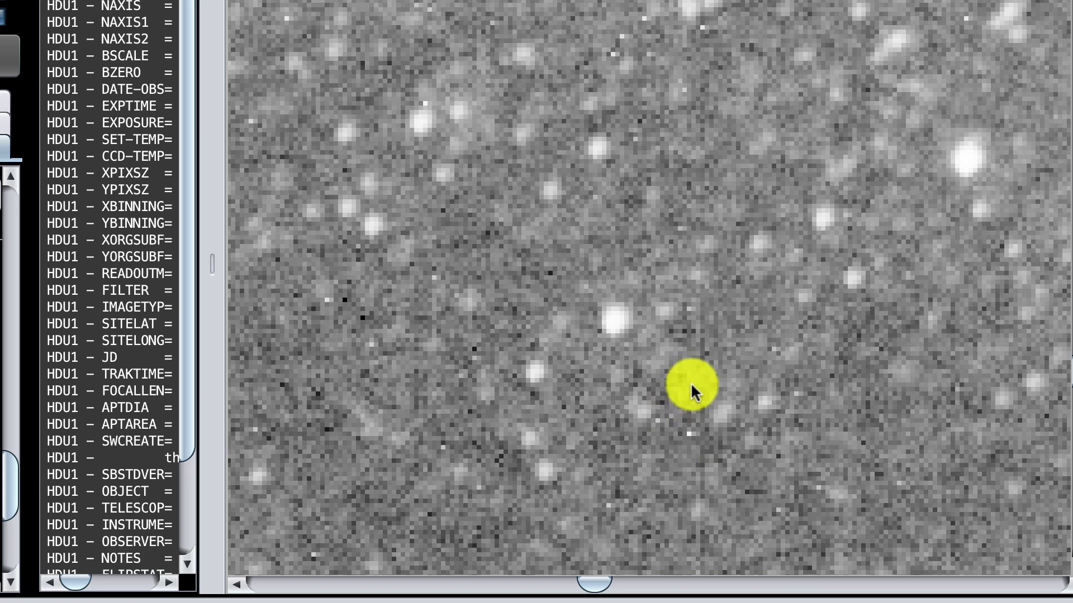
left_click_drag(587, 580, 626, 583)
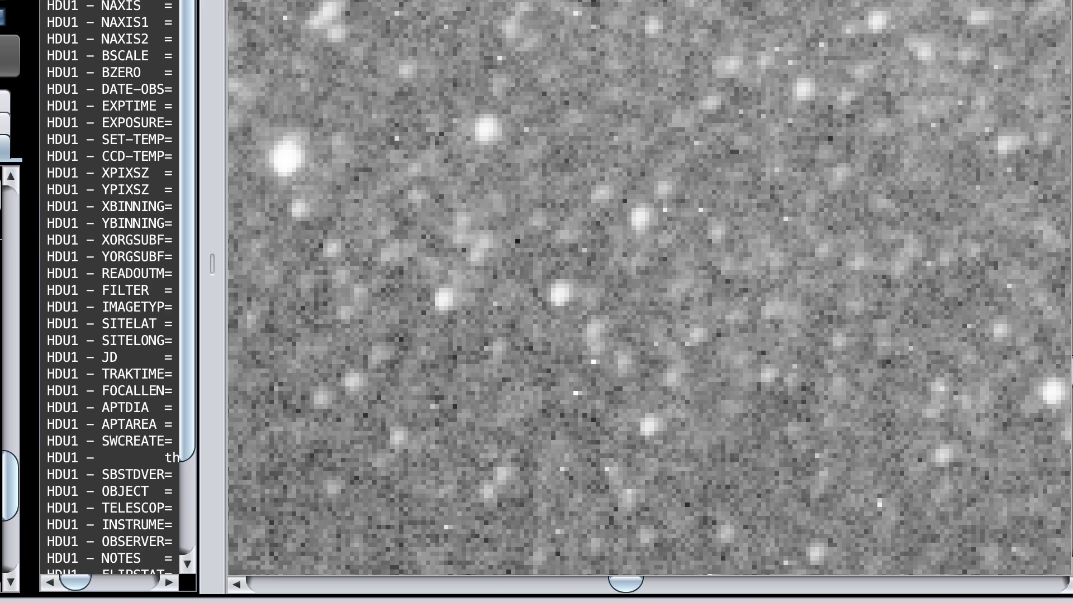
Show the blue frame in l-calibrated mode and inspect the area around the dark column
left_click(643, 46)
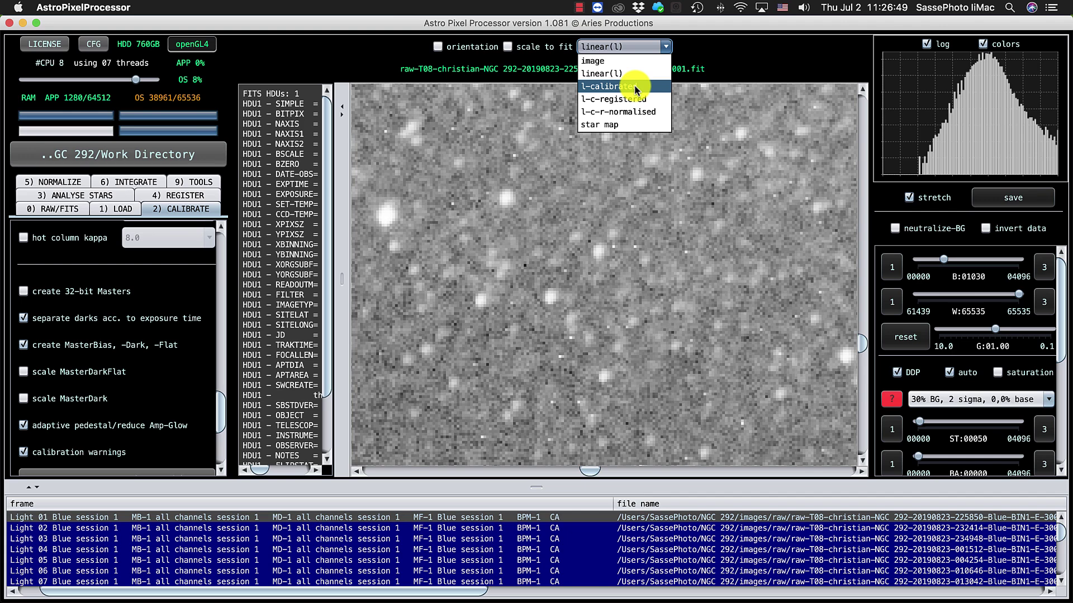
left_click(636, 89)
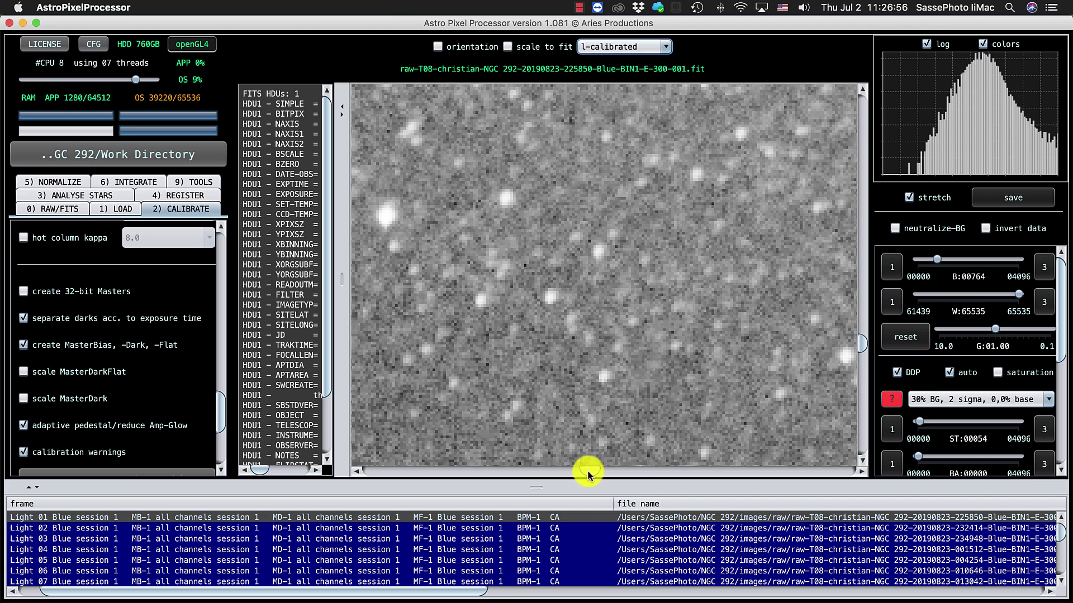
left_click_drag(586, 474, 618, 474)
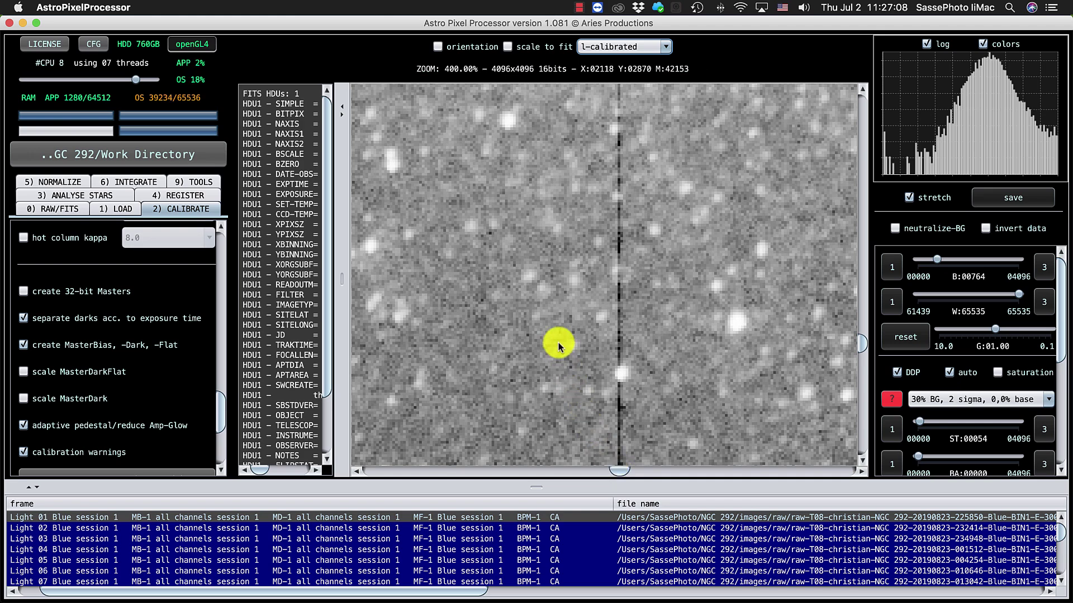
scroll(562, 344, "down", 1)
scroll(562, 344, "down", 2)
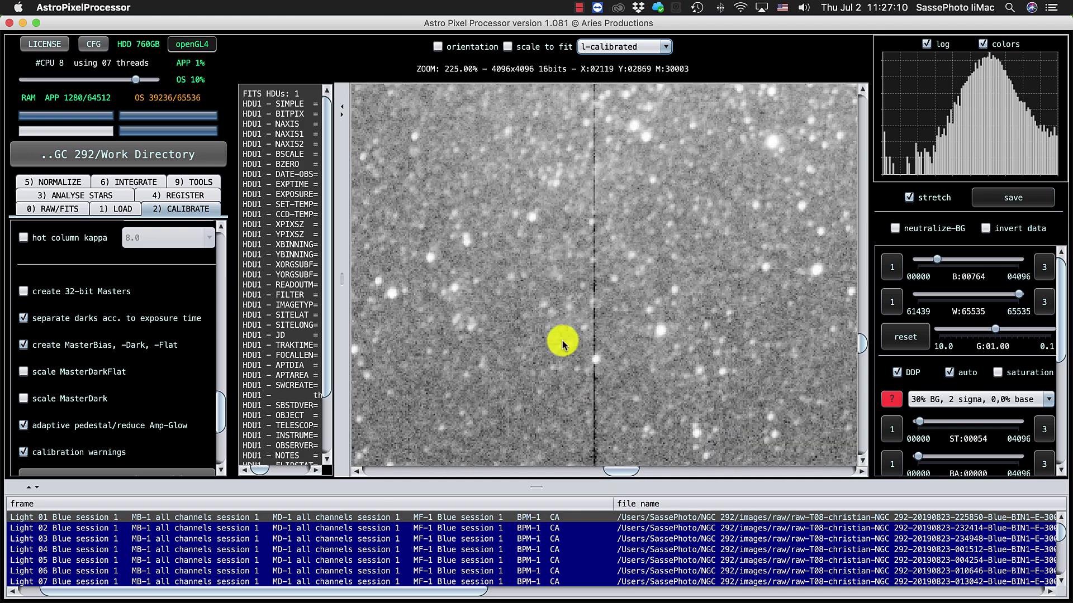
scroll(562, 344, "down", 1)
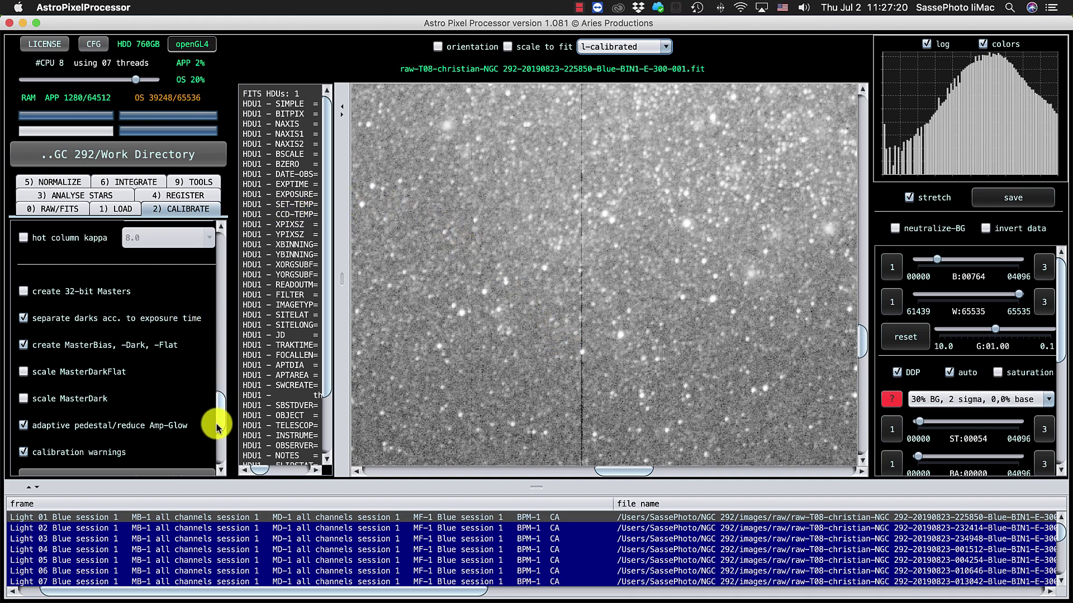
Enable cold column kappa under Cosmetic Correction and set it to 6.0
left_click_drag(220, 424, 213, 401)
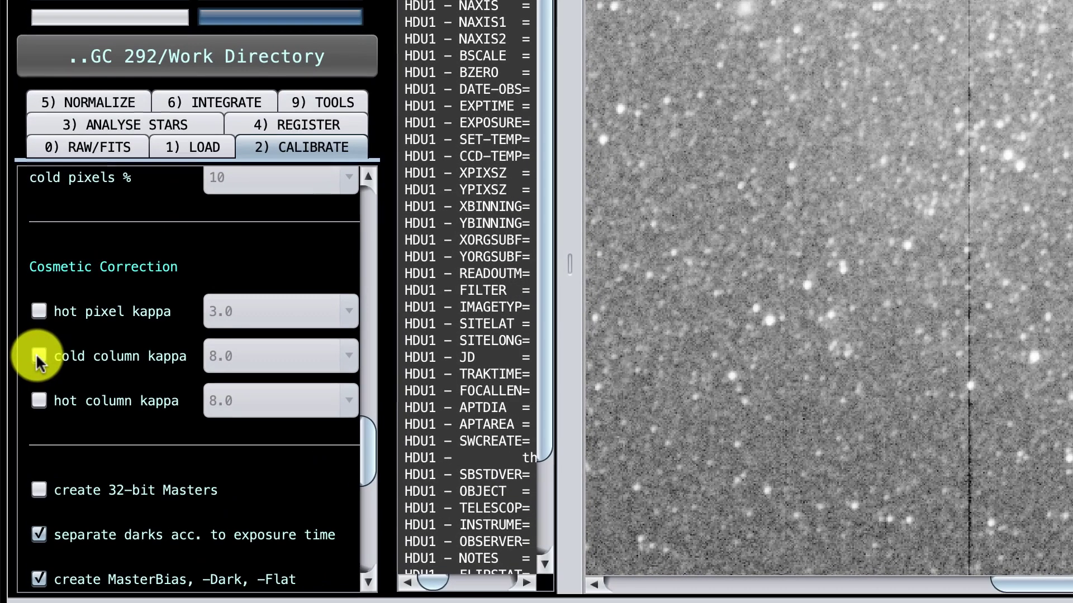
left_click(38, 356)
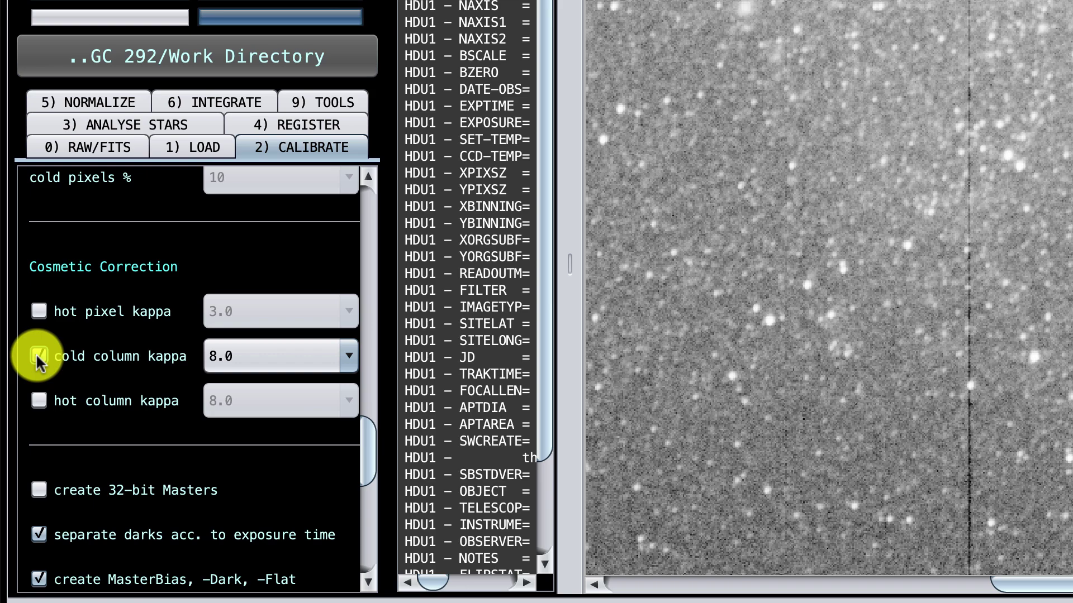
left_click(344, 356)
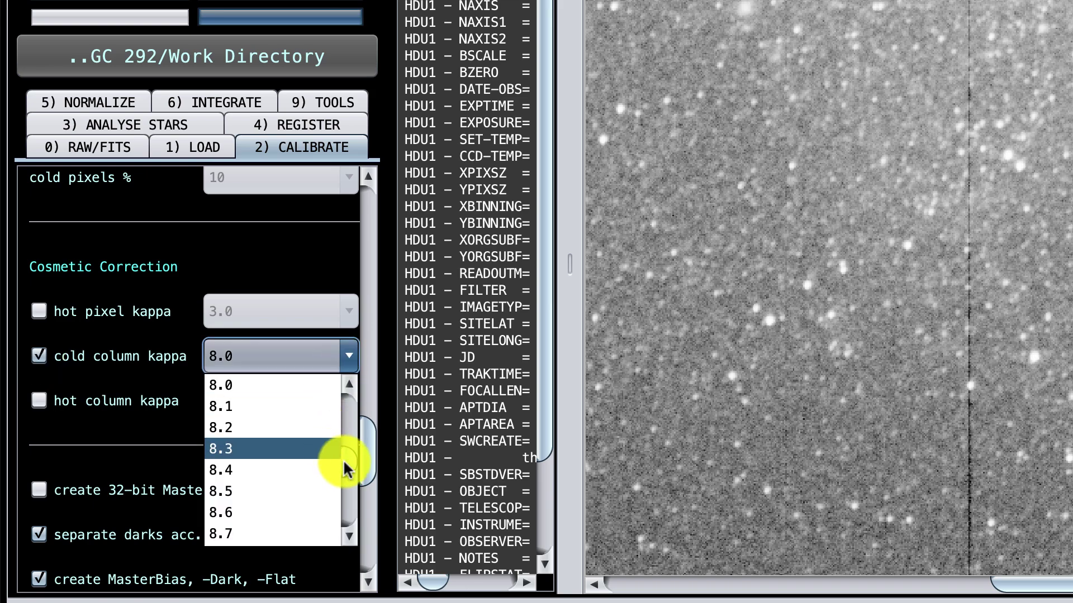
scroll(343, 460, "up", 7)
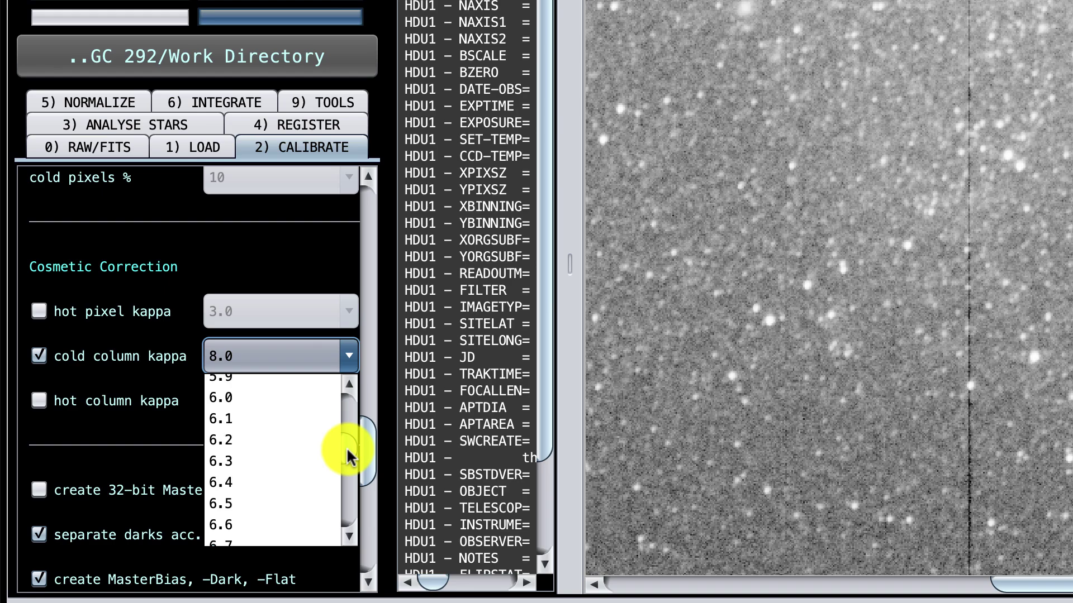
left_click(266, 397)
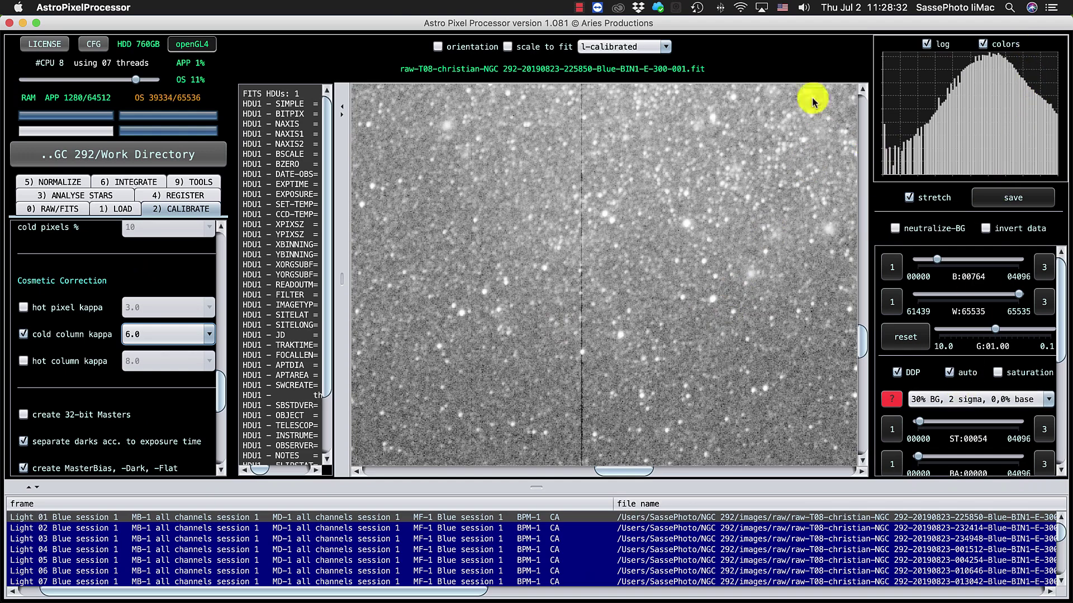
Reload the l-calibrated view of the blue frame with the cold column correction and check the former dark column area
left_click(667, 48)
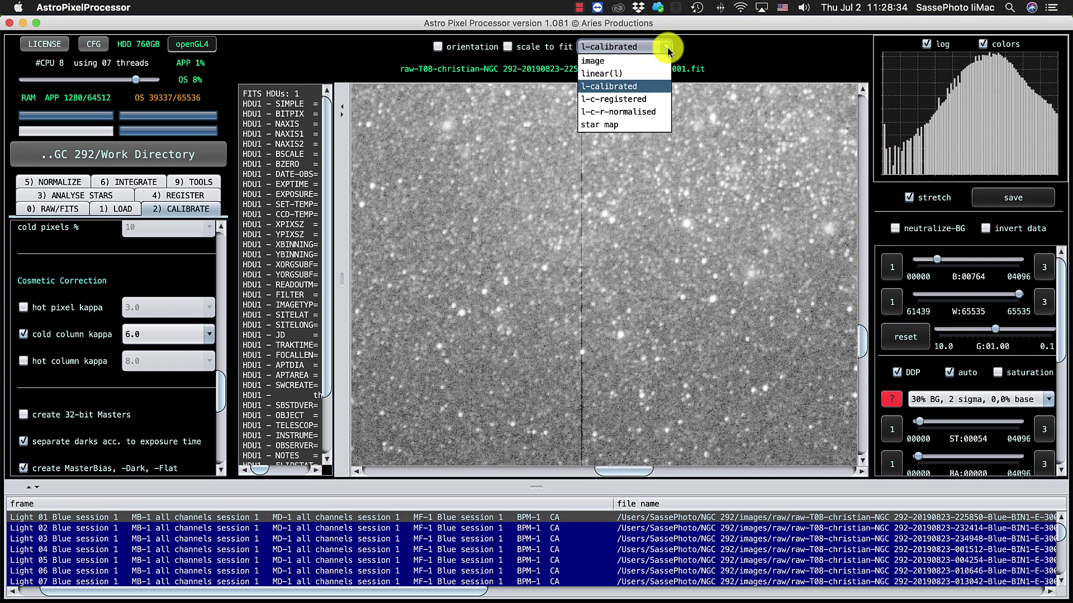
left_click(650, 85)
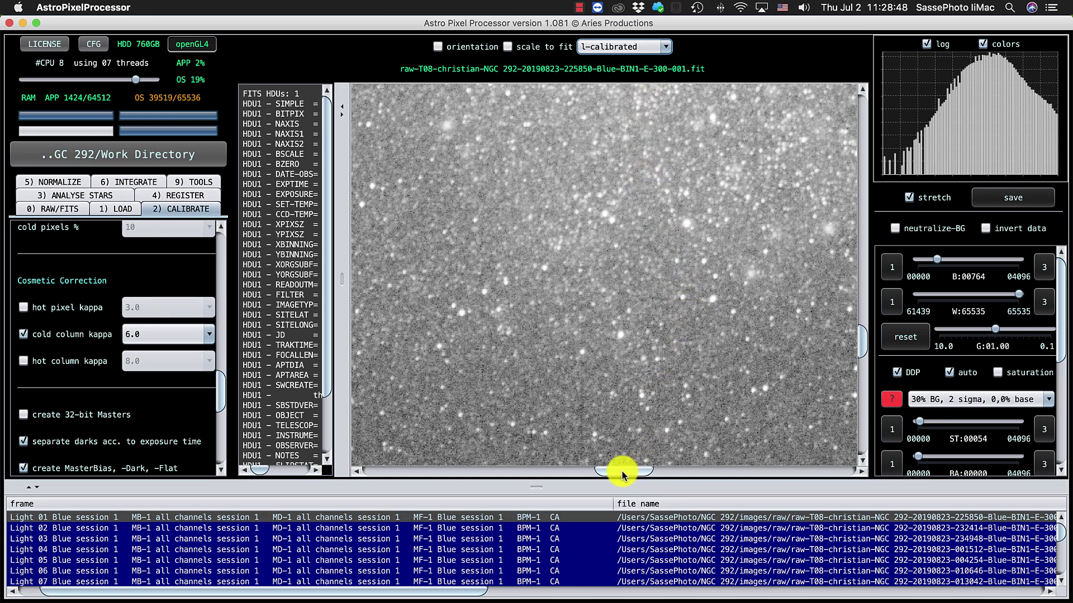
left_click_drag(623, 475, 607, 474)
left_click_drag(608, 475, 620, 473)
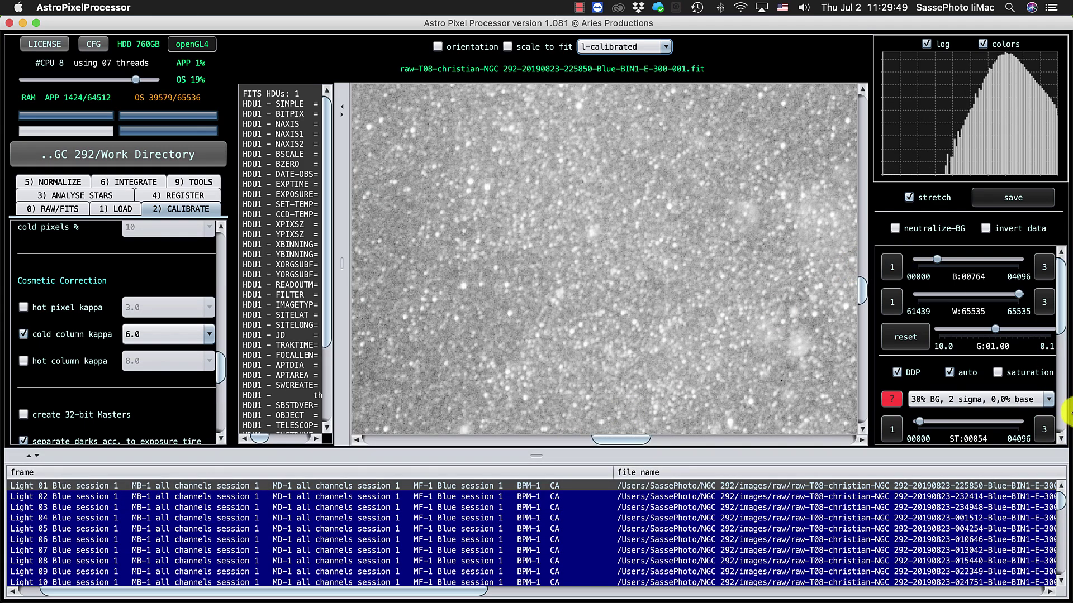
Set the stretch preset to 15% BG, 5 sigma, 0,0% base and review the wider calibrated blue frame
left_click(1048, 398)
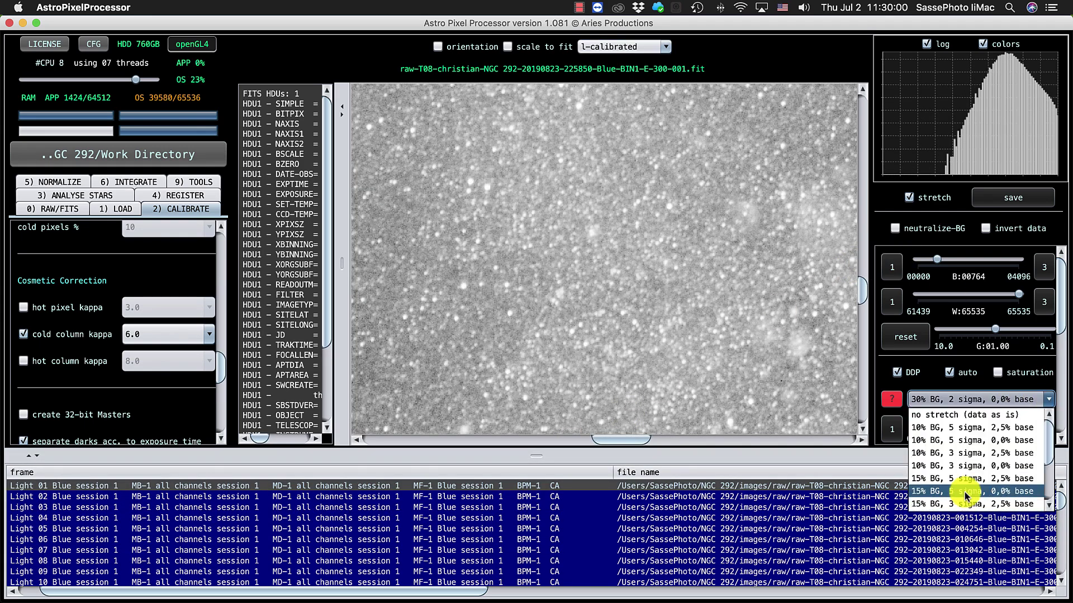
left_click(965, 491)
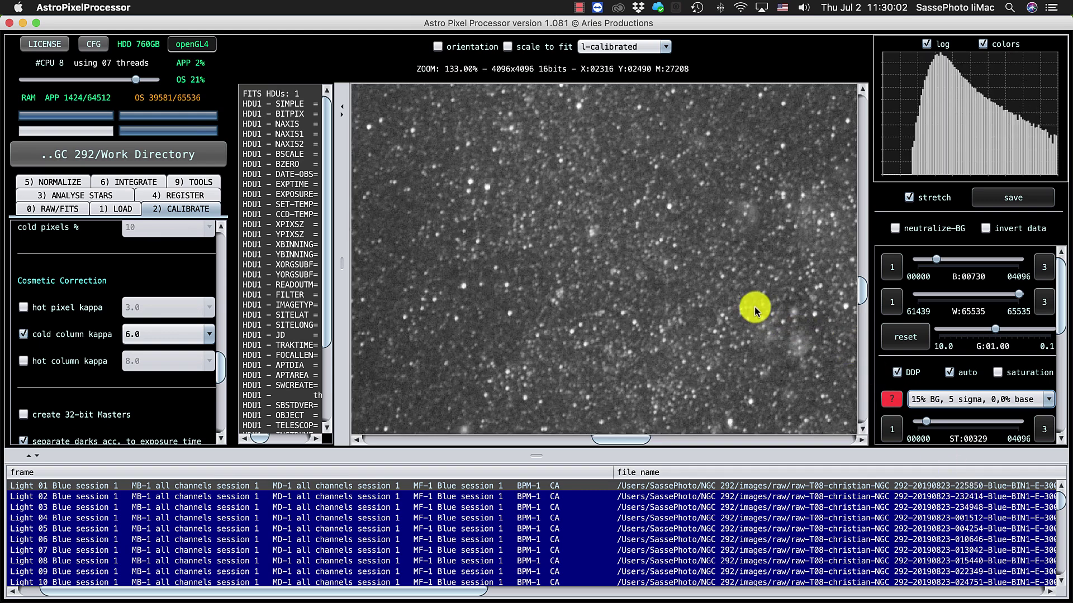
scroll(754, 311, "down", 4)
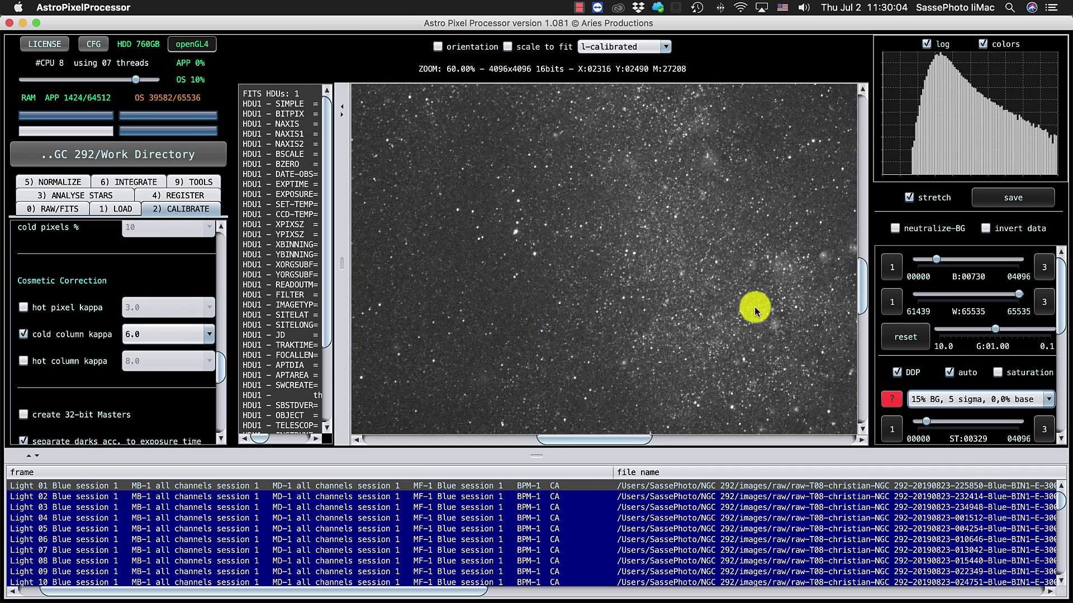
scroll(754, 311, "down", 4)
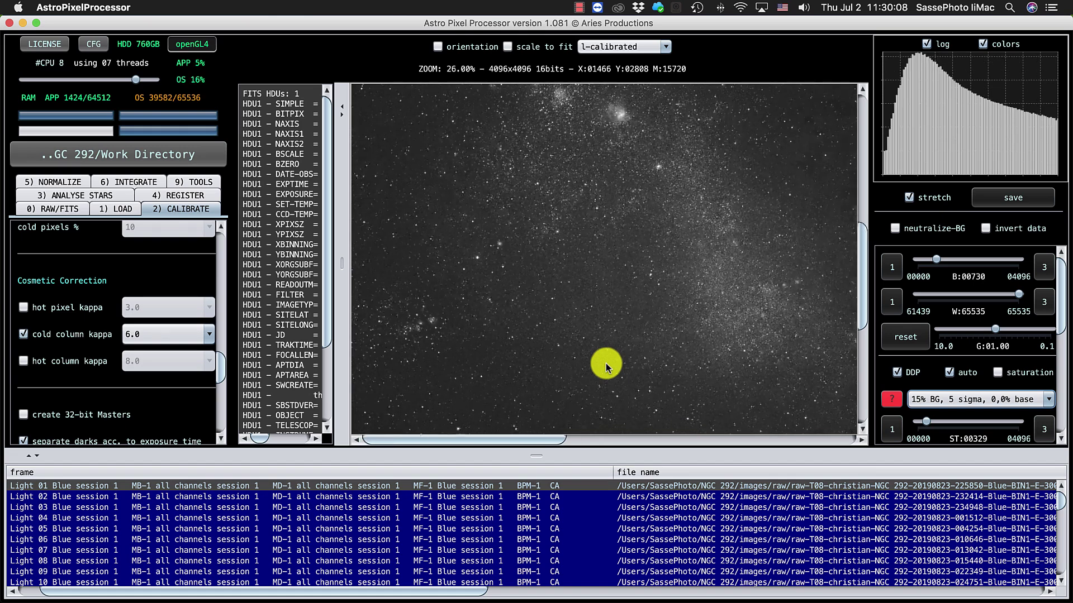
Review the star analysis, registration and normalization settings
scroll(606, 363, "down", 1)
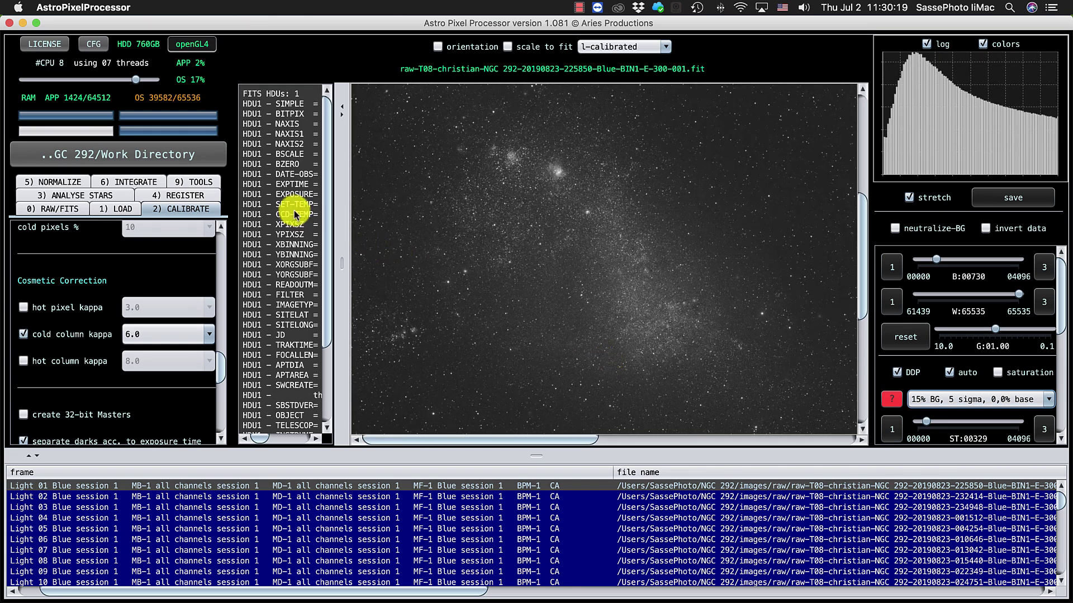
left_click(81, 196)
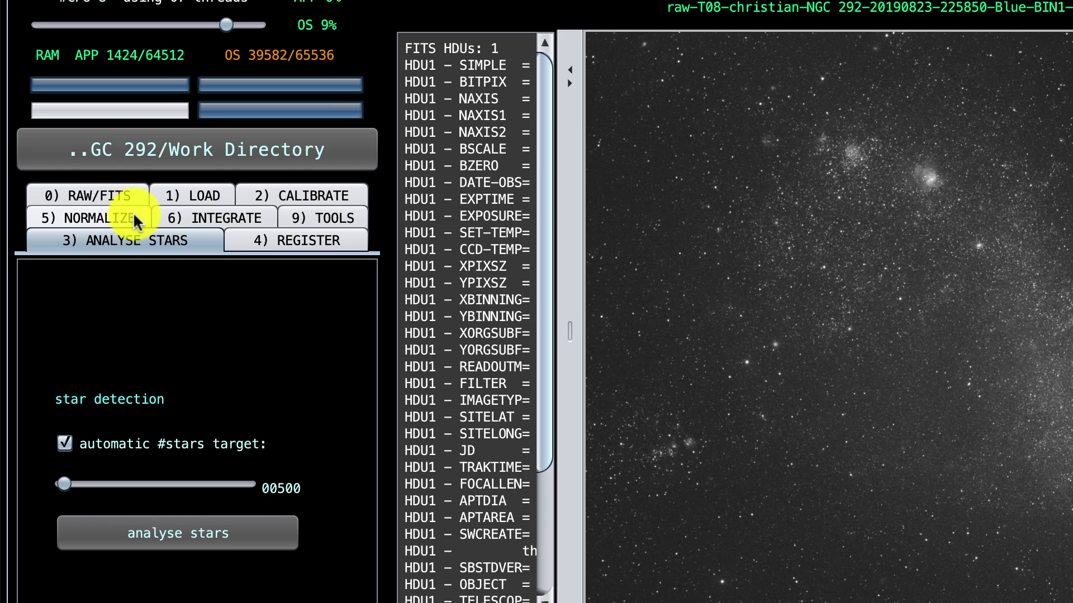
left_click(266, 236)
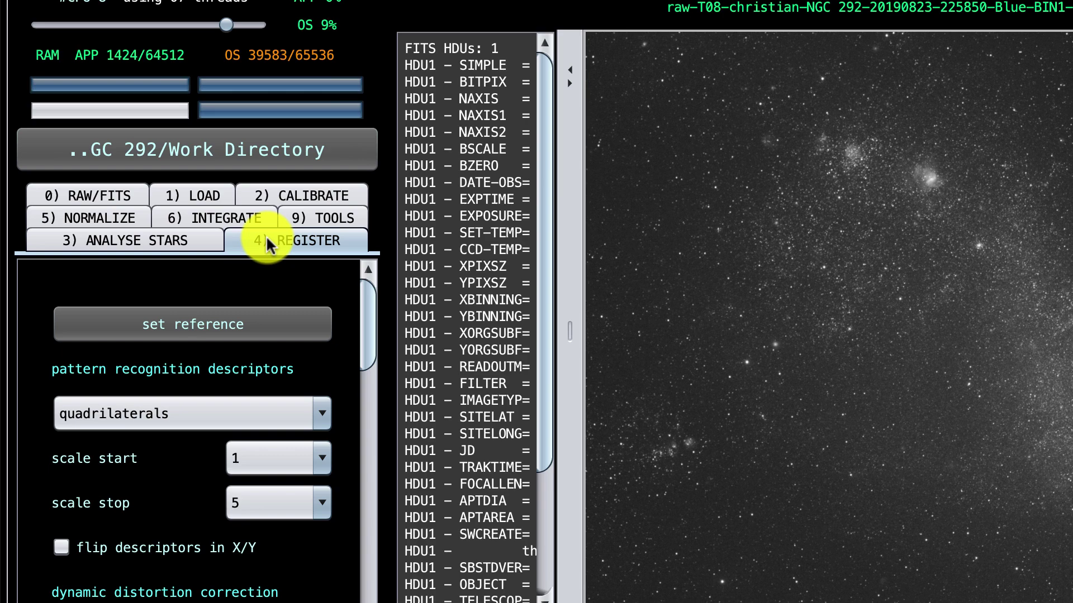
left_click(91, 216)
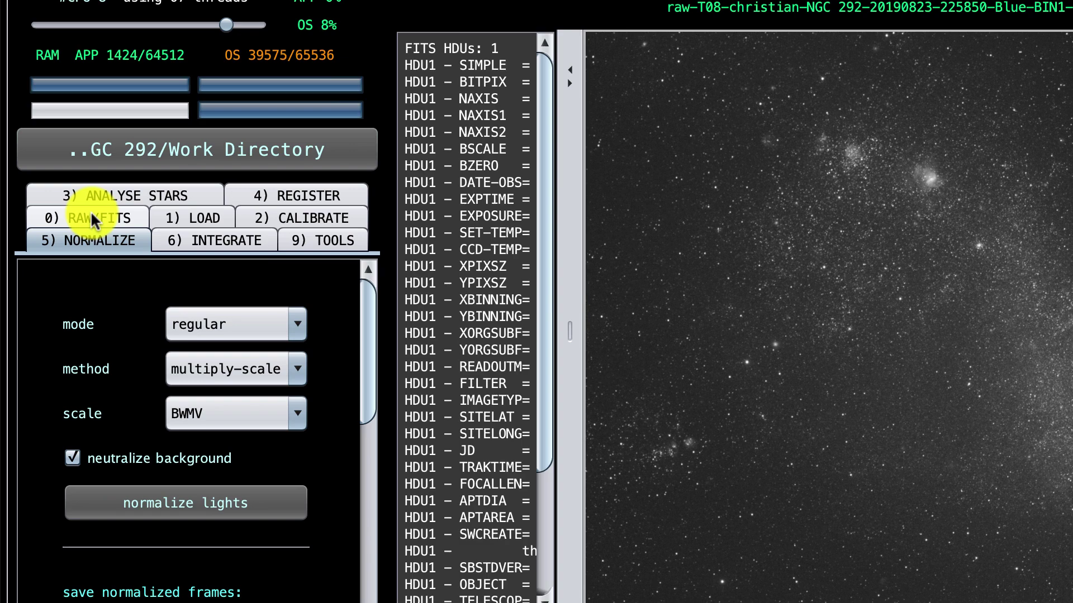
Keep the multi-channel option at integrate per channel and start integrating the lights under the object name NGC 292
left_click(214, 242)
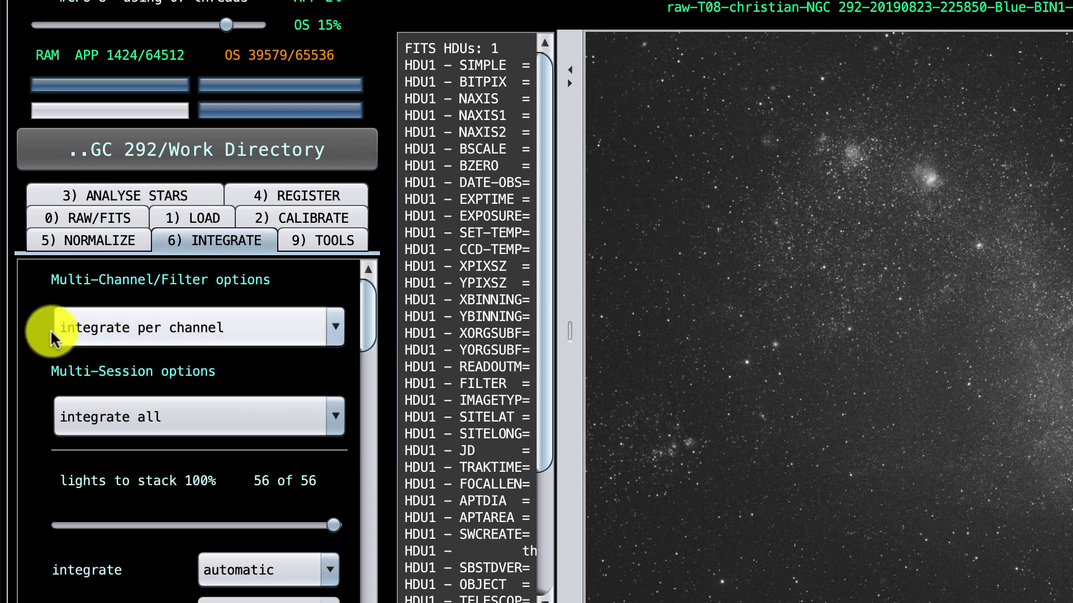
left_click(324, 328)
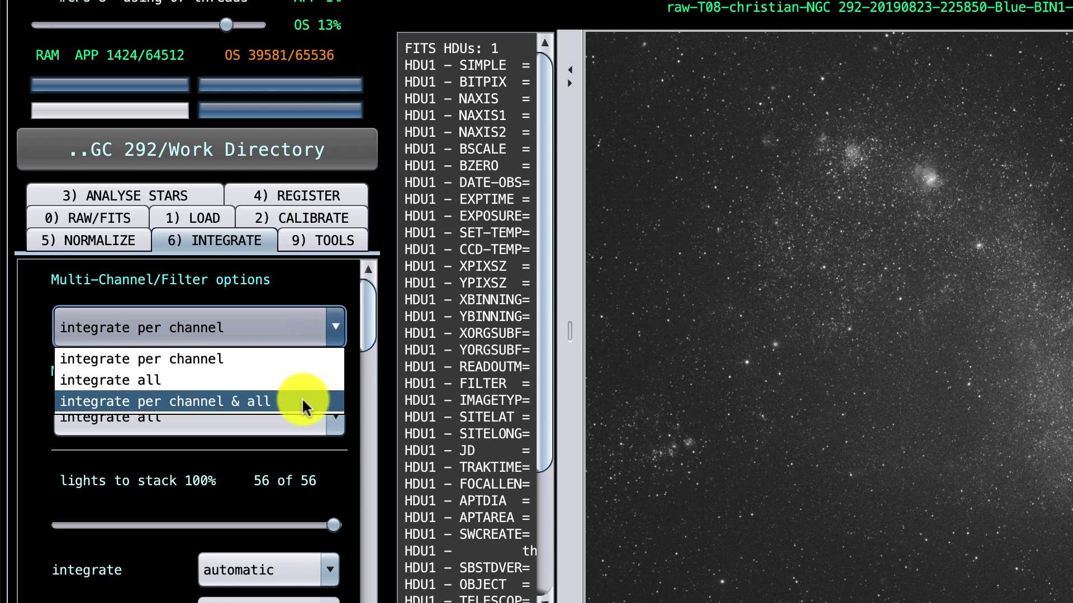
left_click(280, 274)
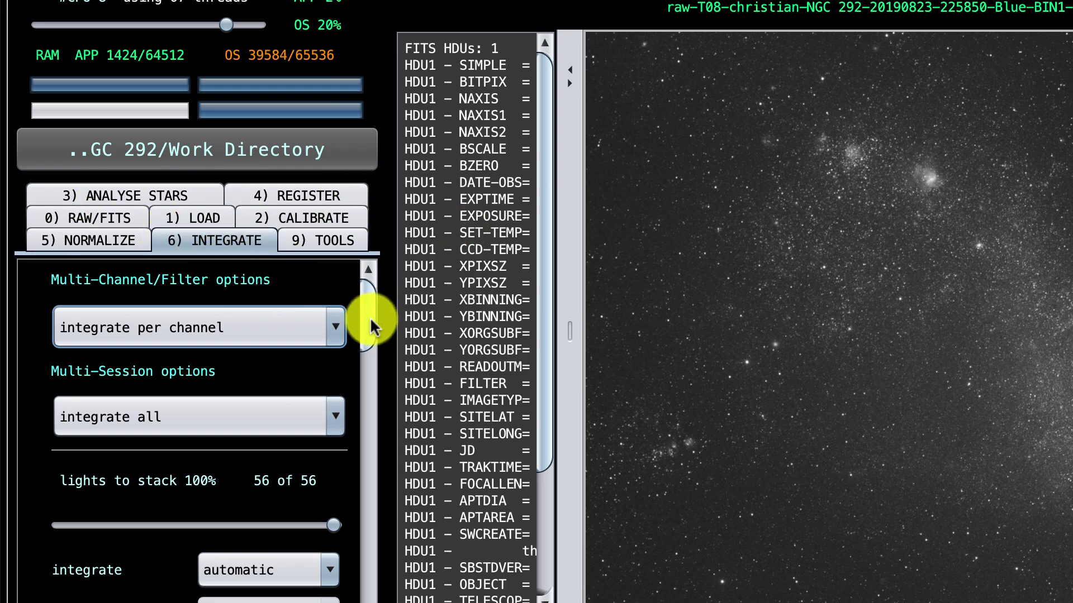
left_click_drag(369, 316, 354, 582)
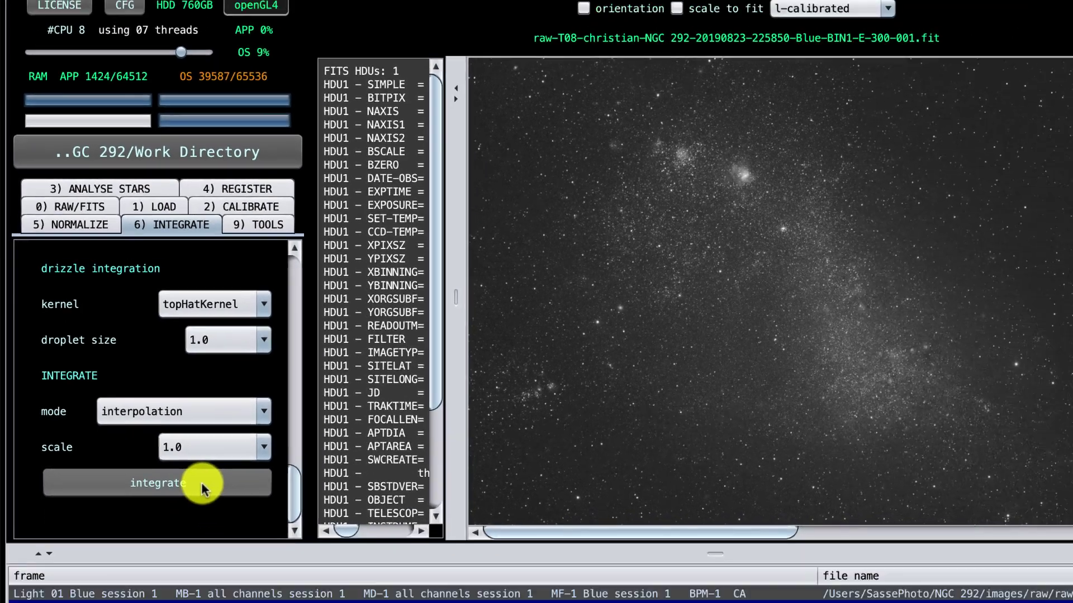
left_click(251, 561)
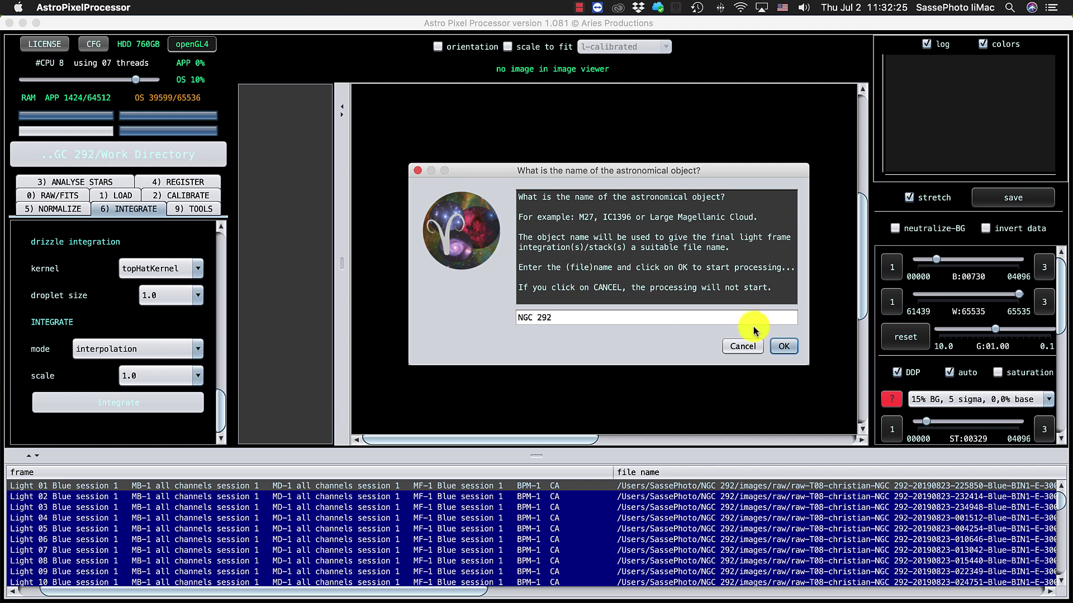
left_click(789, 347)
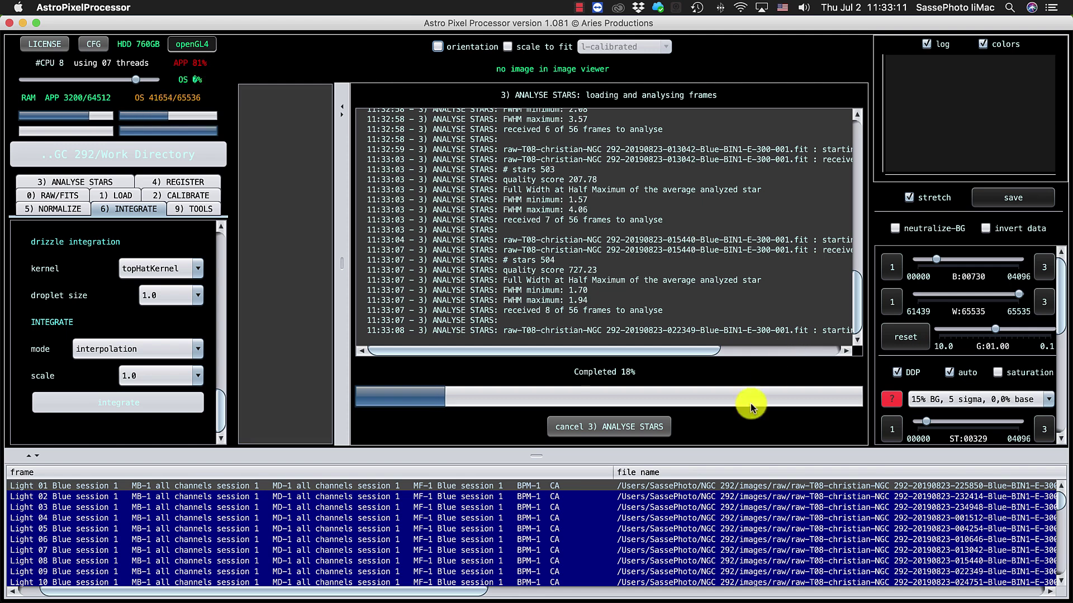
Examine the integrated red frame in the image viewer, including its lower and outer areas
left_click_drag(461, 591, 330, 592)
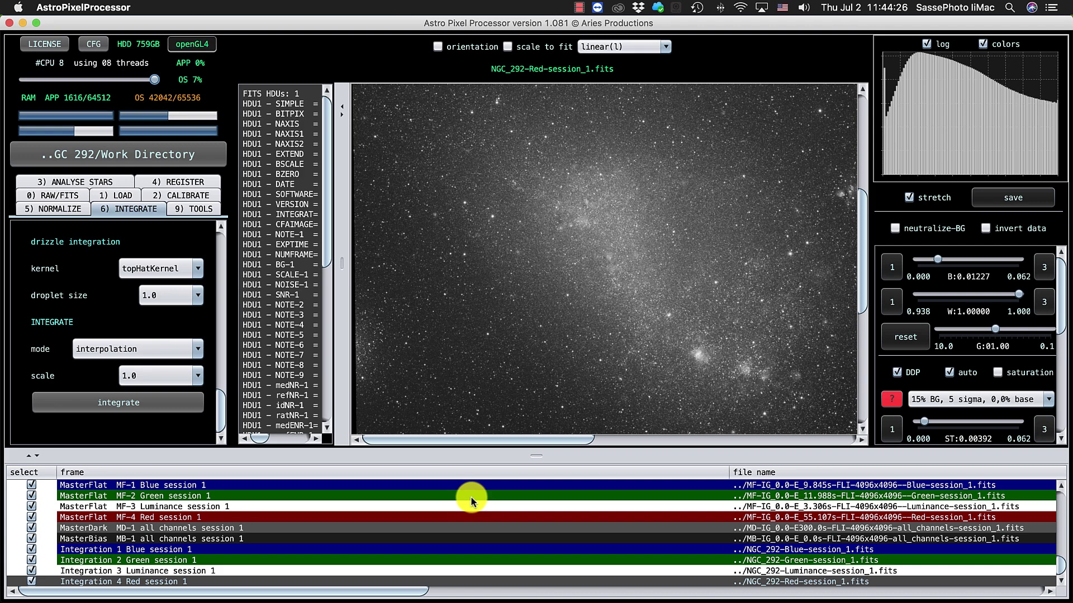
left_click_drag(491, 438, 645, 450)
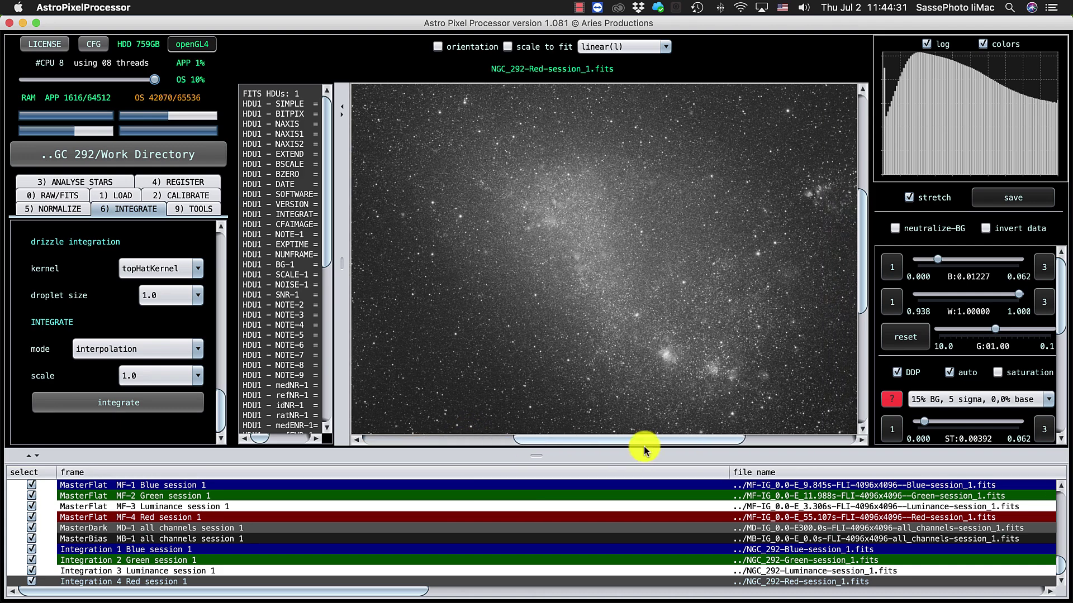
left_click_drag(536, 453, 567, 60)
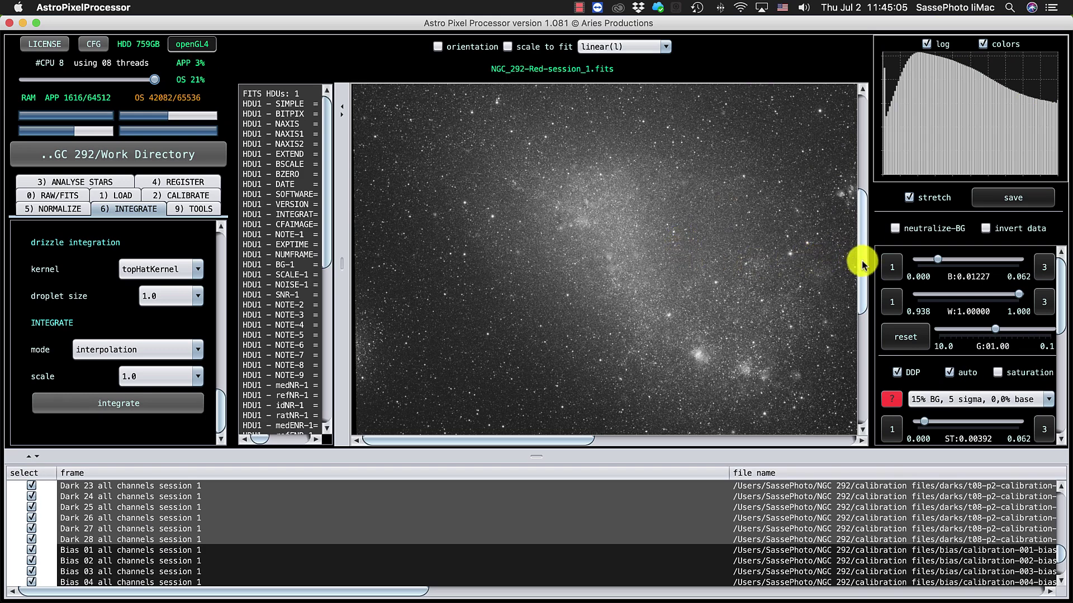
left_click_drag(860, 263, 855, 317)
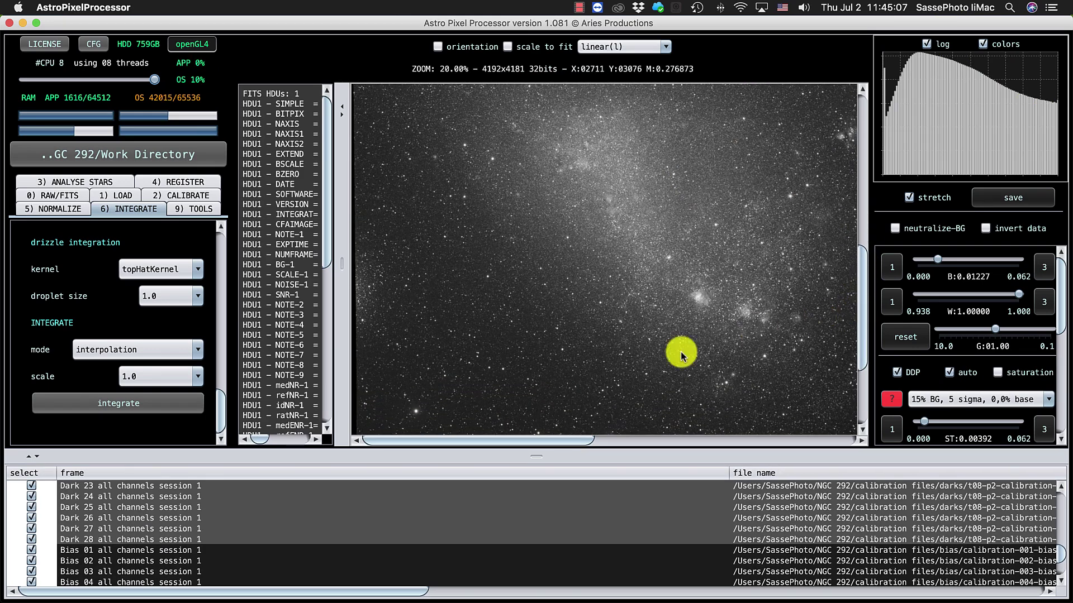
left_click_drag(554, 441, 738, 434)
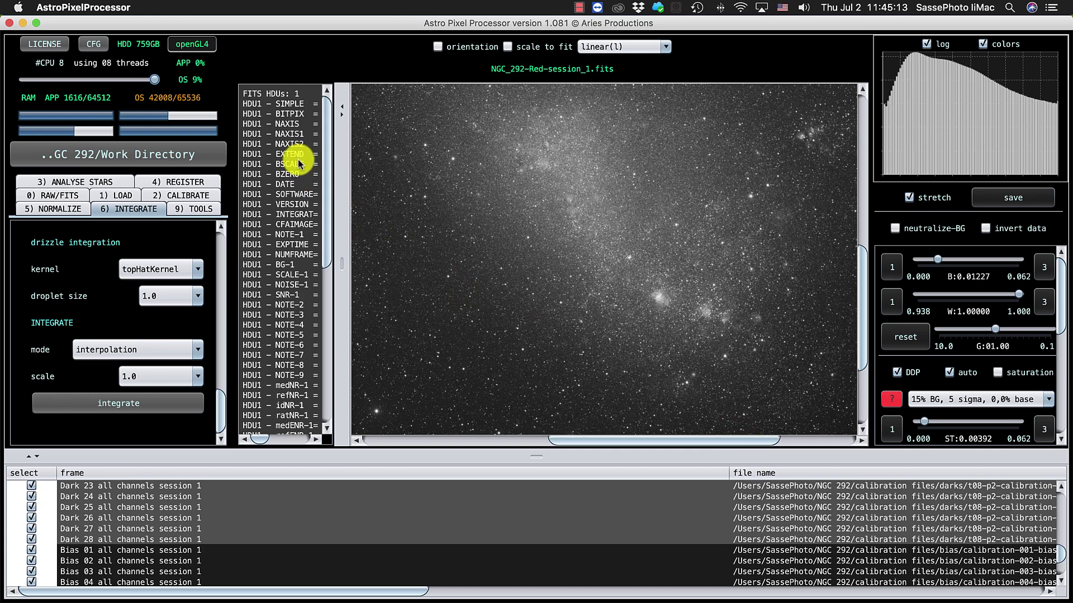
Widen the FITS header display of the red integration, read its exposure and noise reduction entries, and narrow it again
left_click_drag(347, 230, 561, 242)
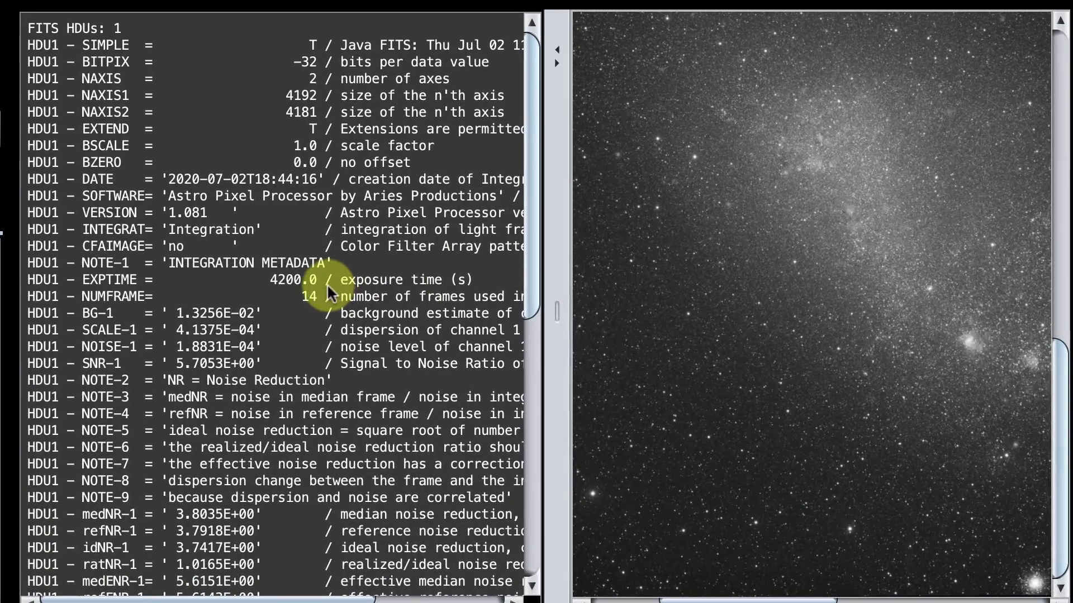
scroll(298, 303, "down", 3)
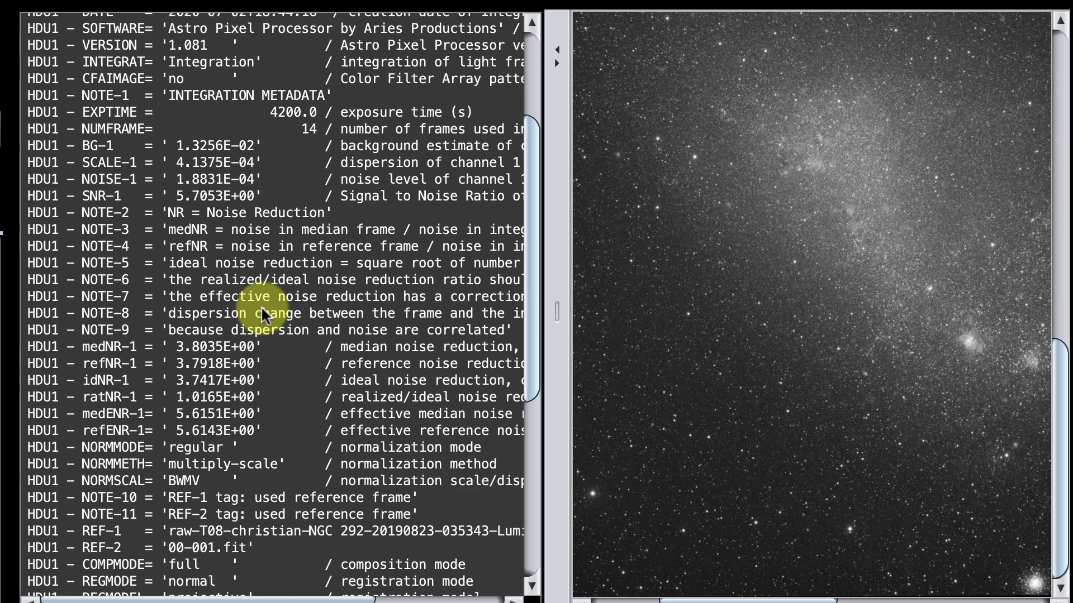
scroll(263, 314, "down", 3)
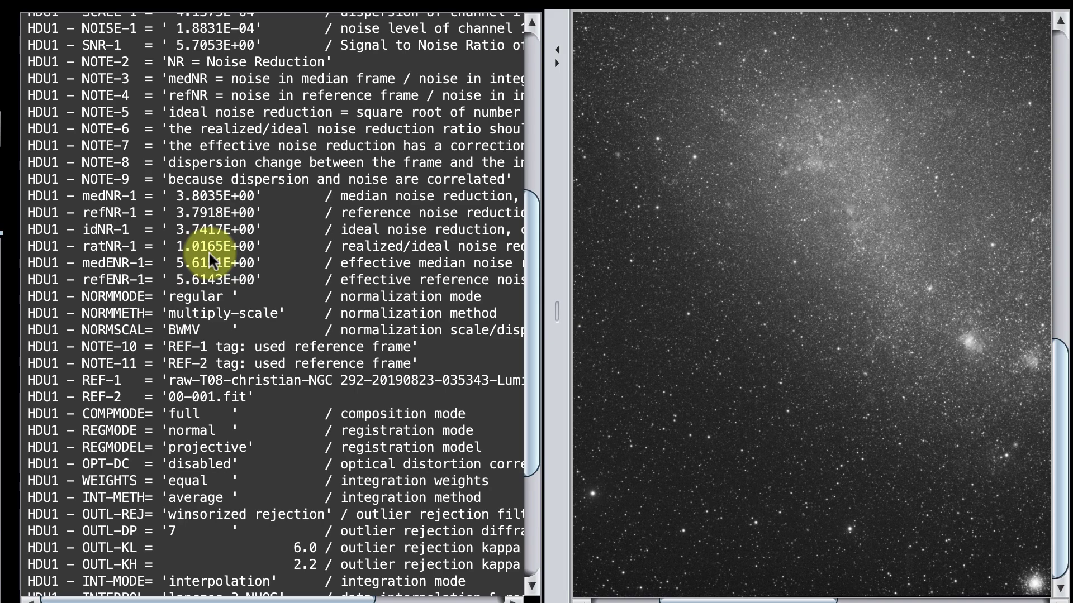
left_click_drag(556, 310, 266, 444)
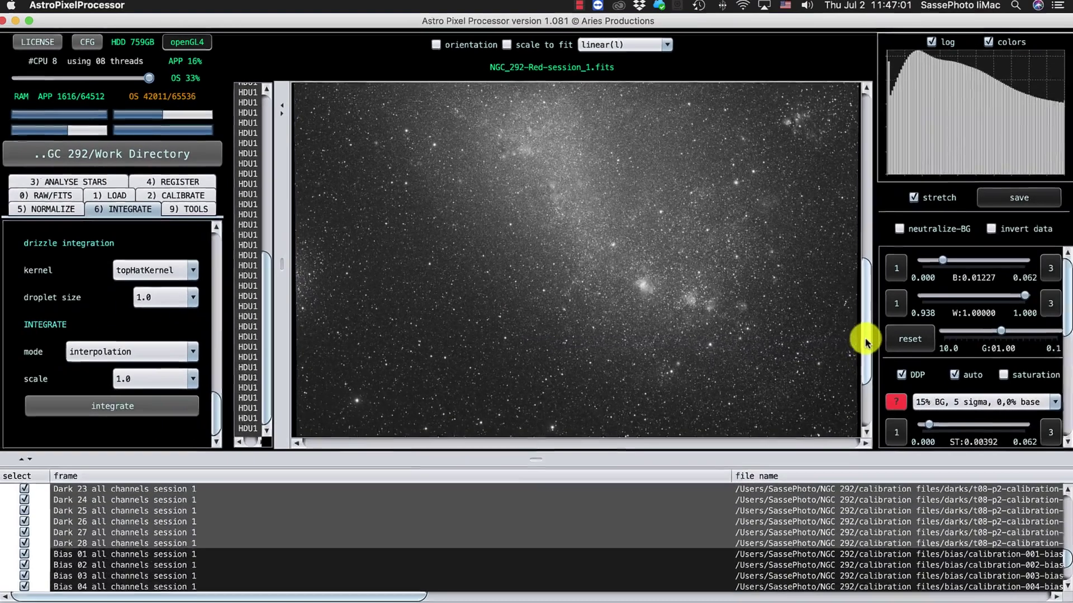
Try the stretch preset 15% BG, 3 sigma, 2,5% base on the red integration, and settle on 30% BG, 2 sigma, 0,0% base
left_click_drag(865, 342, 853, 291)
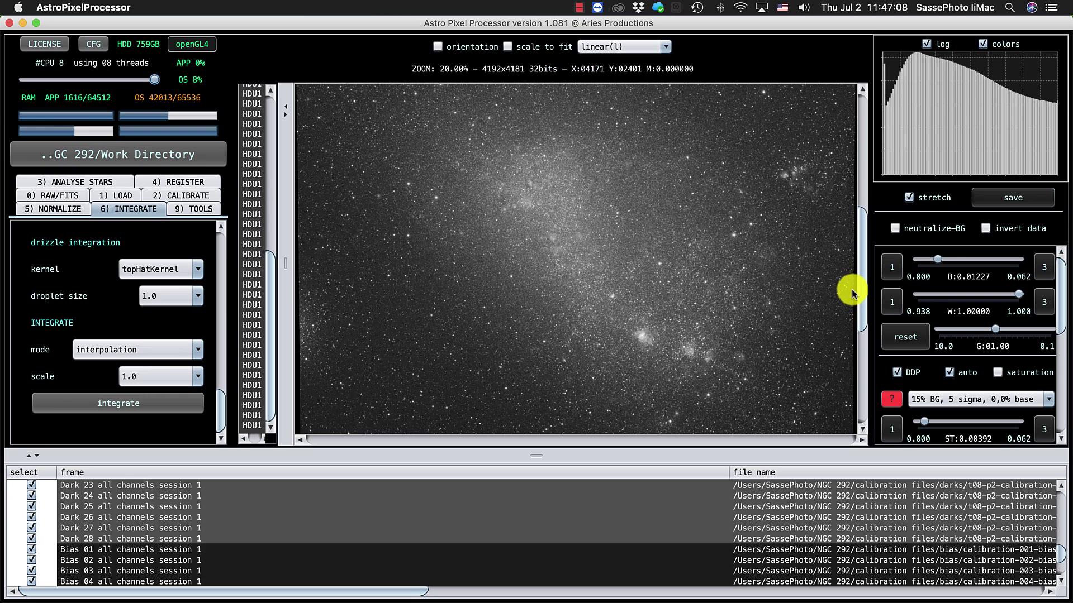
left_click(1048, 400)
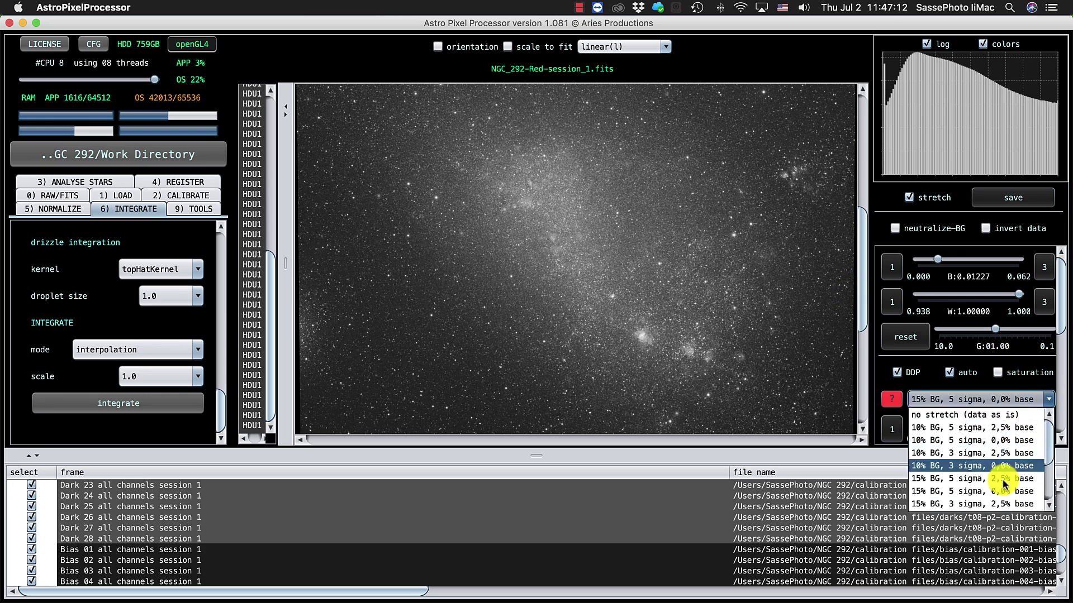
left_click(1030, 505)
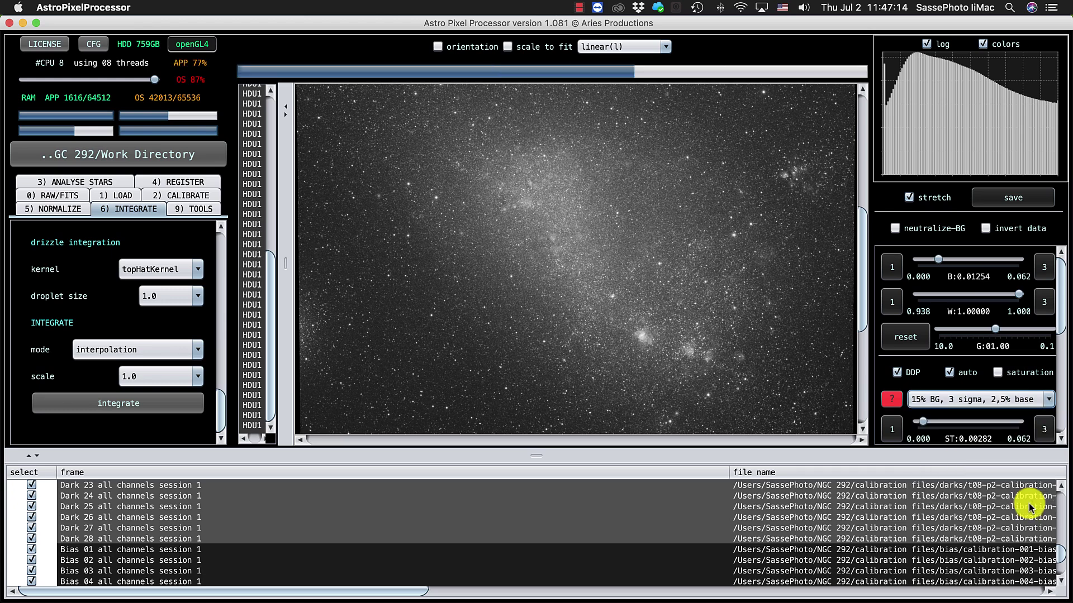
left_click(1047, 400)
scroll(1050, 480, "down", 3)
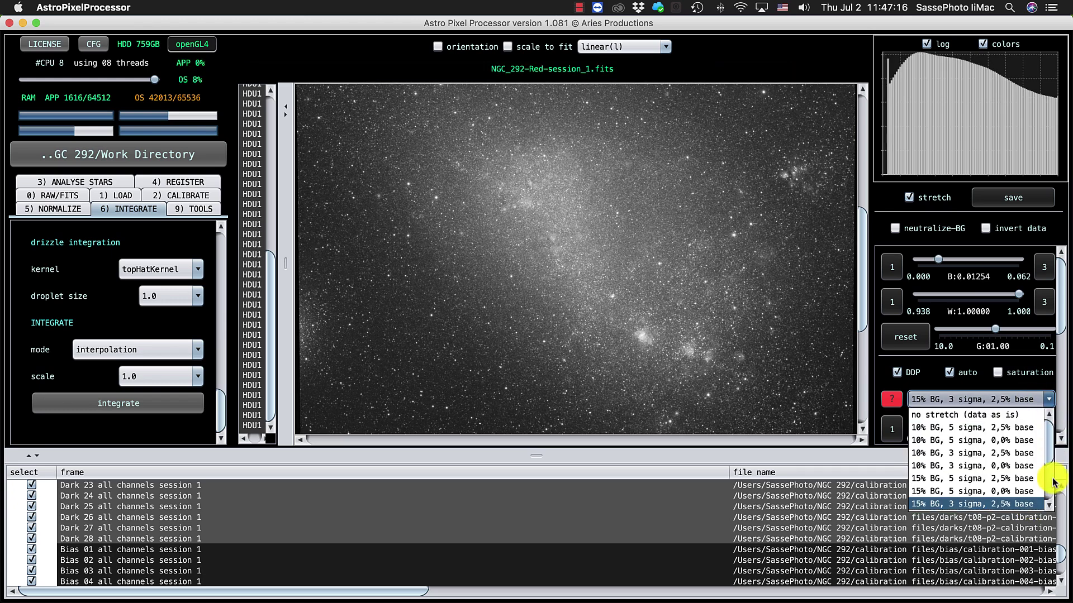
left_click(1031, 504)
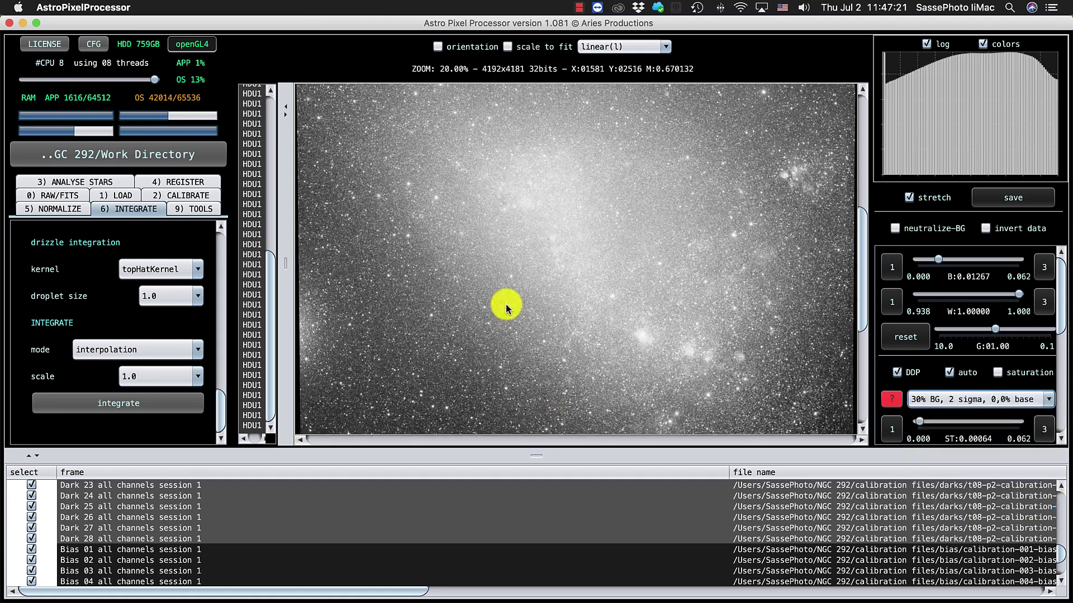
Inspect the strongly stretched red integration as a whole and its stars and background up close
scroll(507, 307, "down", 1)
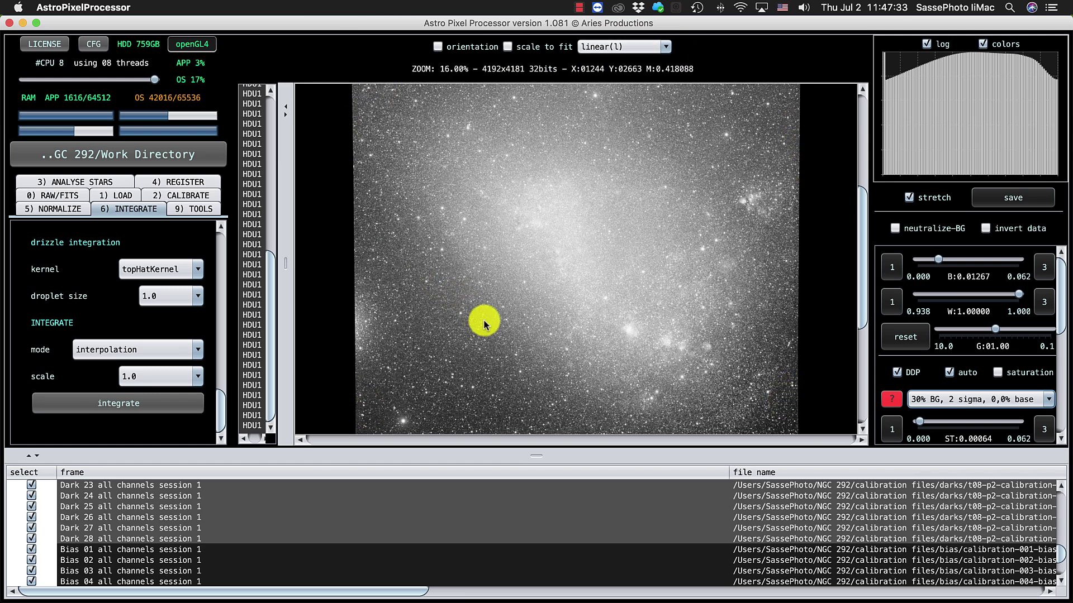
scroll(484, 323, "up", 5)
scroll(484, 323, "up", 3)
scroll(484, 323, "up", 1)
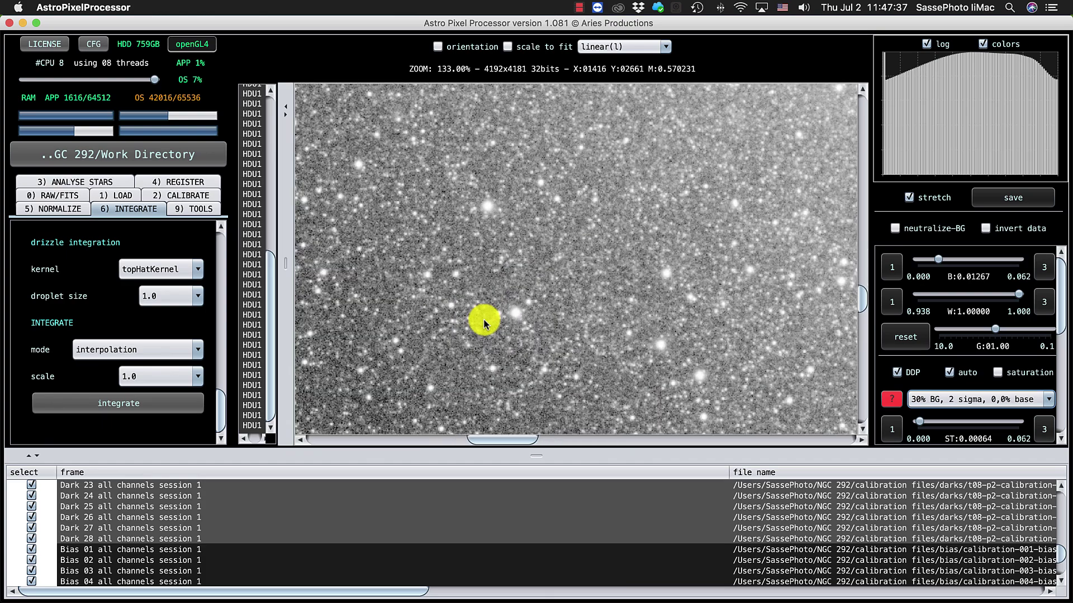
scroll(484, 323, "up", 1)
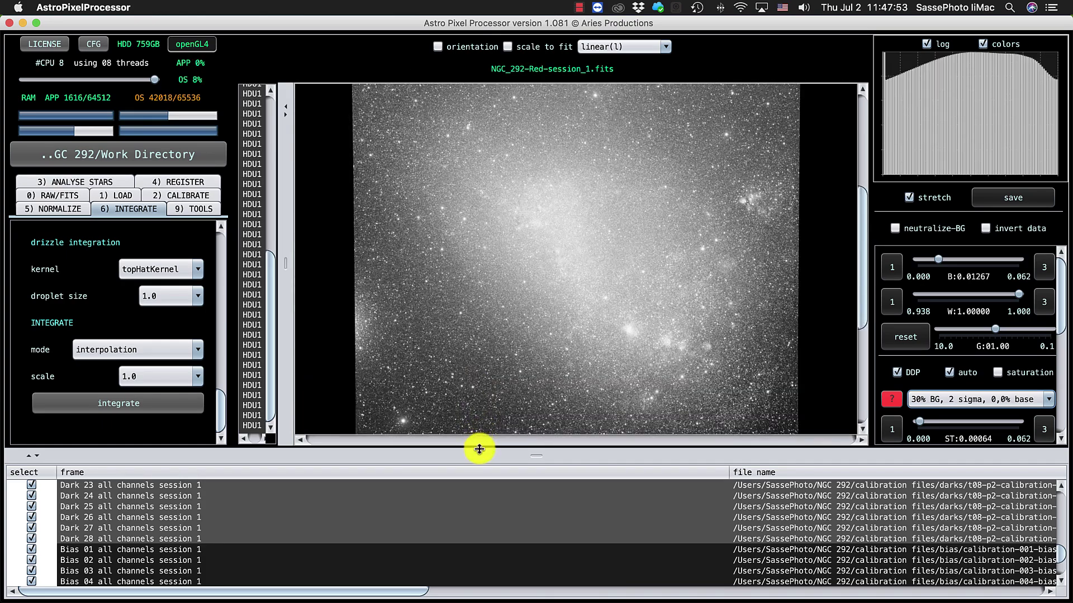
Load the raw Light 01 Blue frame from the frame list in linear mode and give the image viewer more room
left_click_drag(479, 449, 501, 265)
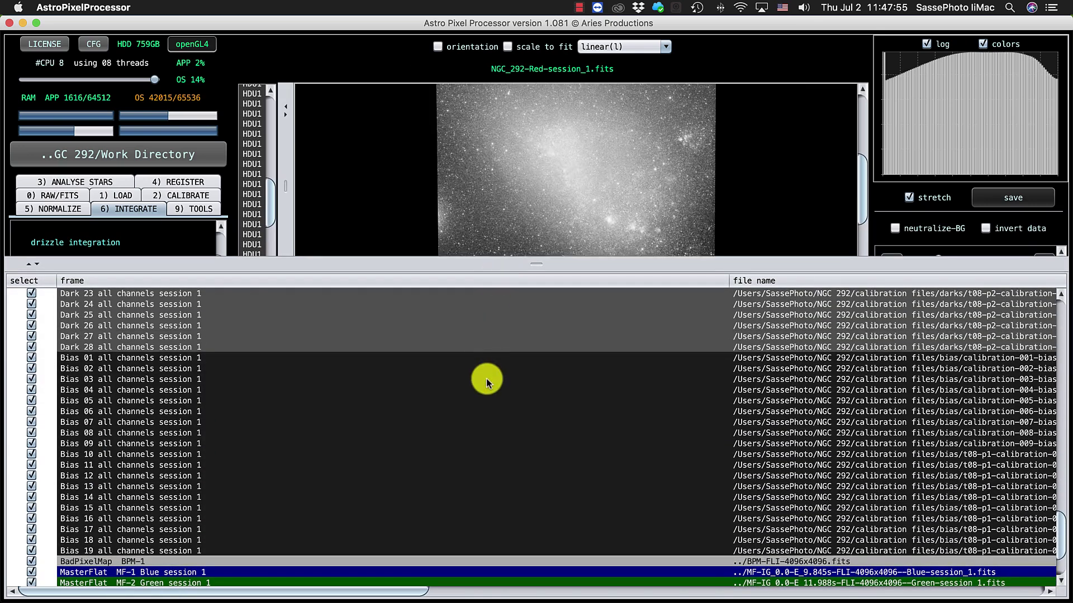
scroll(486, 378, "up", 15)
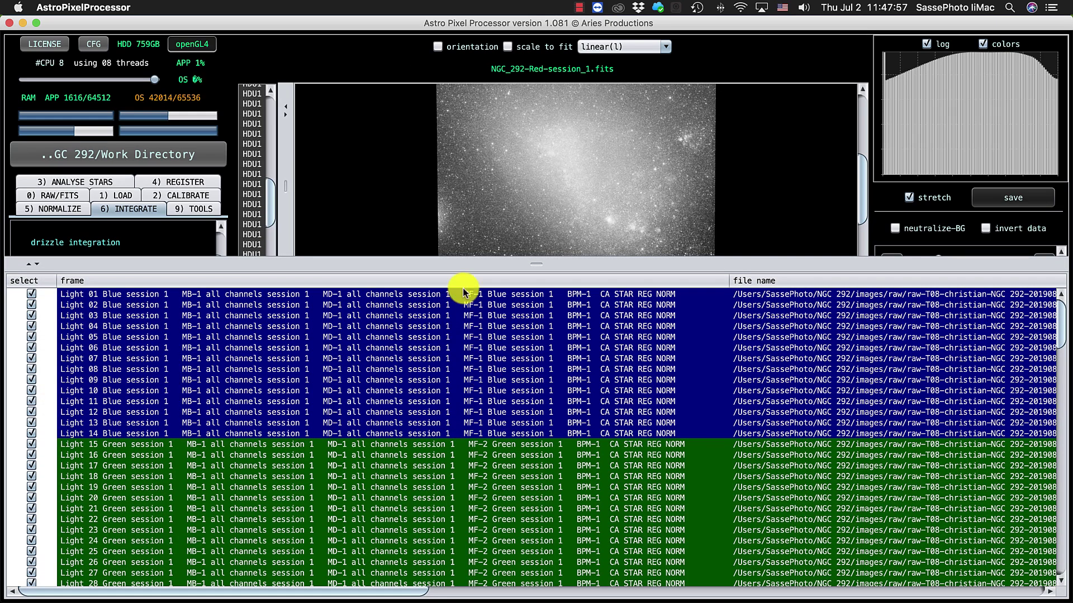
left_click(418, 296)
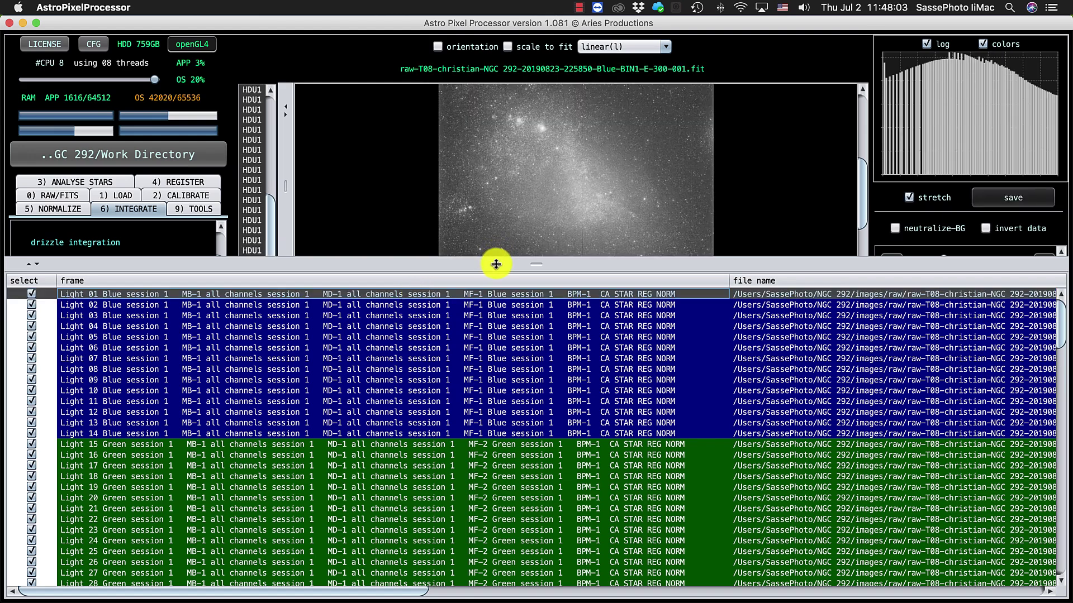
left_click_drag(495, 266, 481, 454)
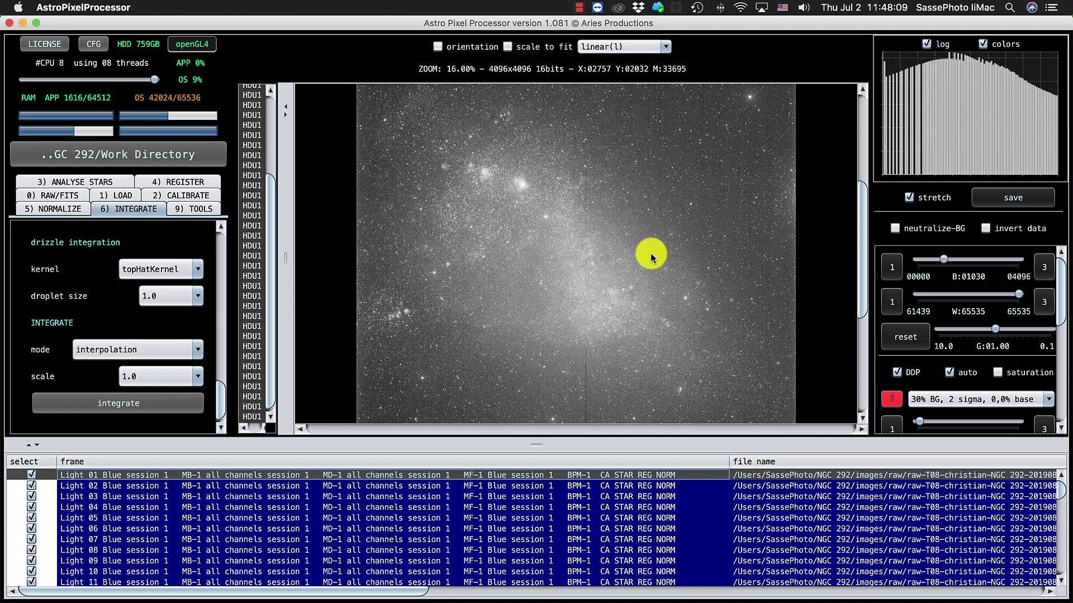
Inspect the dark column in the linear blue frame and switch the frame to l-calibrated mode for comparison
scroll(651, 253, "up", 1)
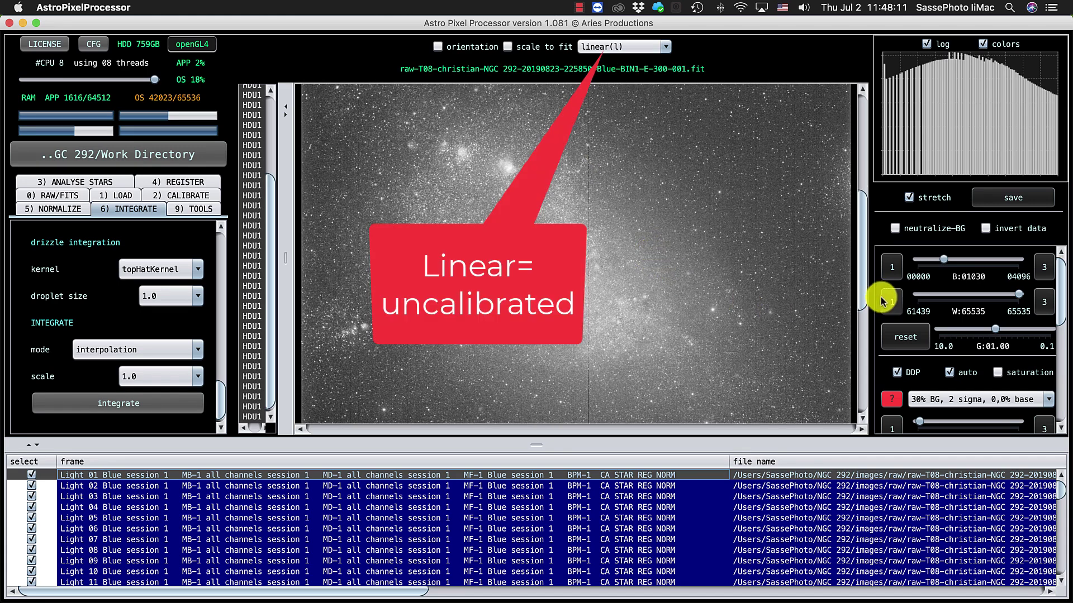
left_click_drag(862, 287, 850, 347)
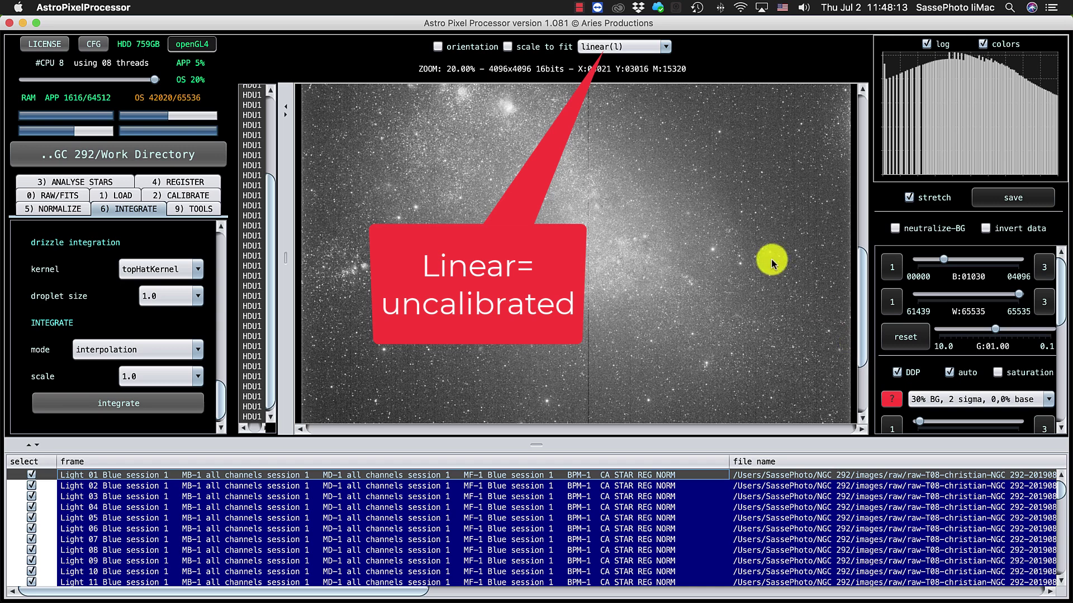
left_click(666, 47)
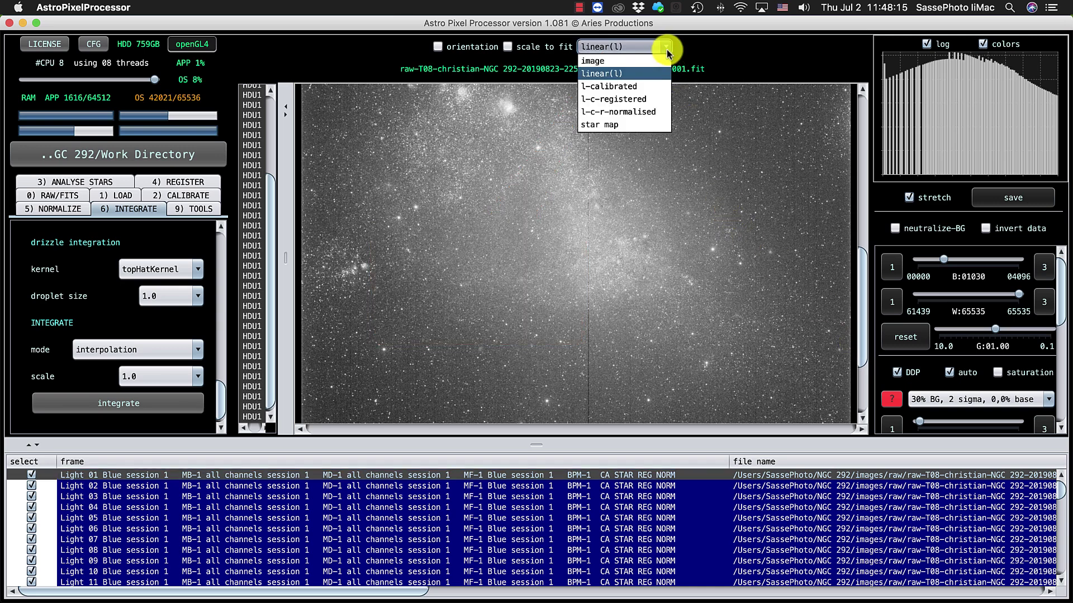
left_click(648, 86)
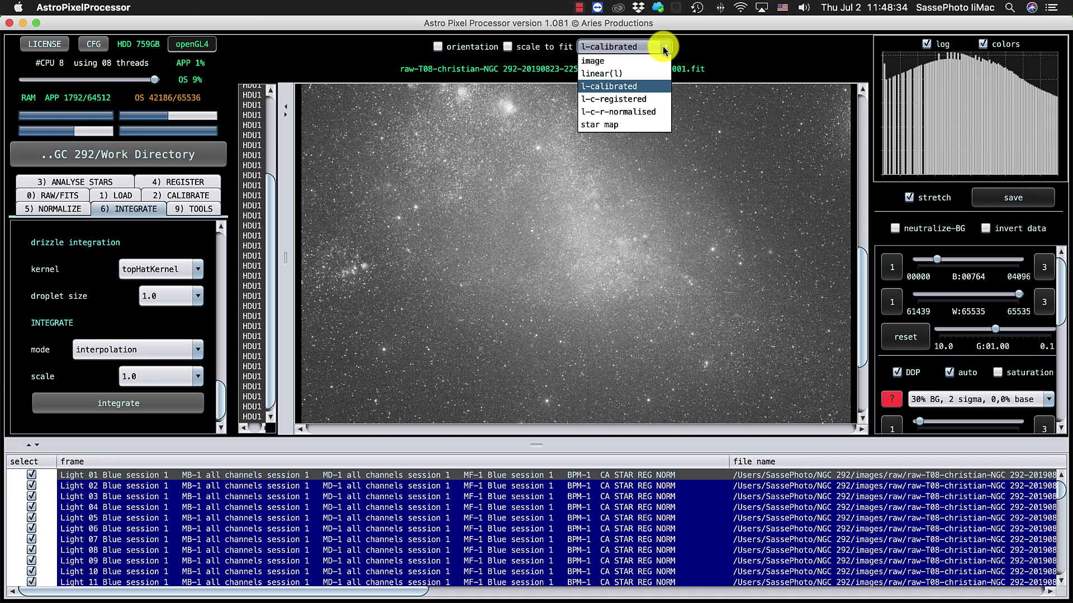
View the Light 01 Blue frame in l-c-registered mode and in l-c-r-normalised mode
left_click(644, 99)
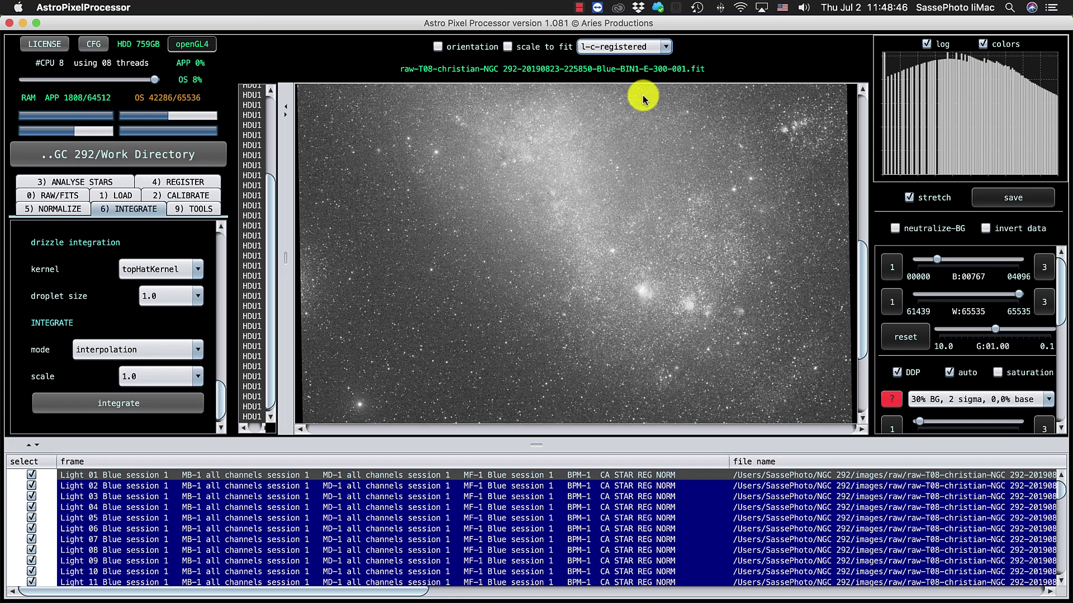
left_click(660, 48)
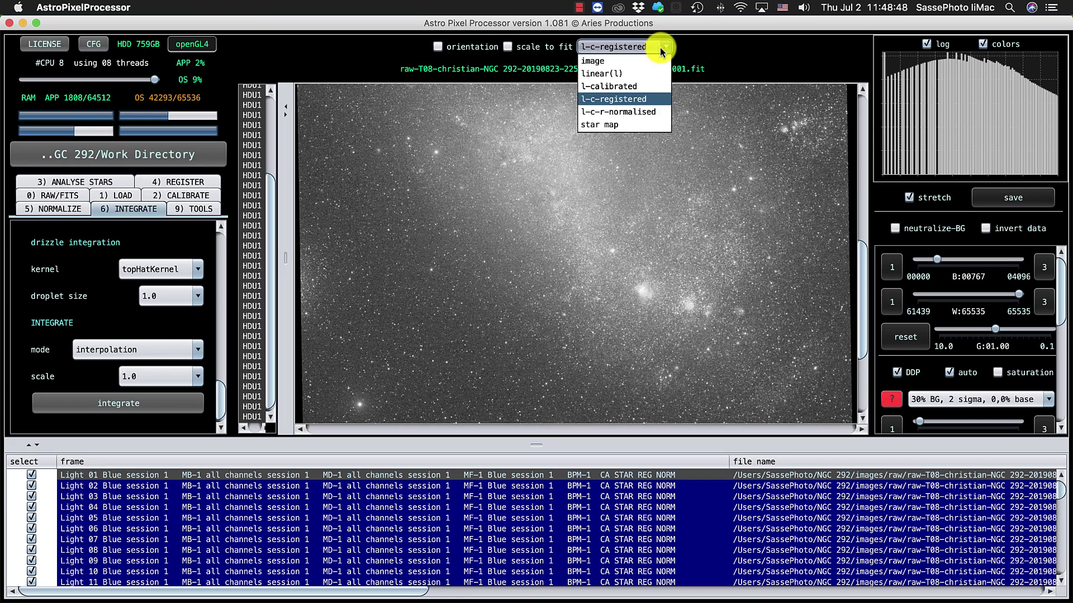
left_click(633, 112)
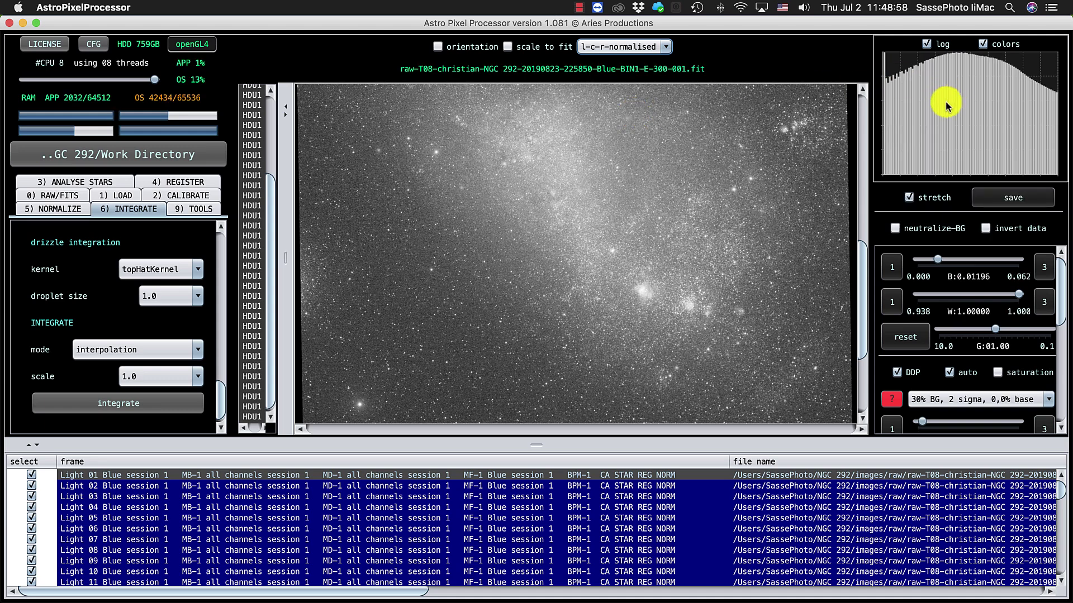
scroll(624, 268, "down", 1)
Display the star map of the Light 01 Blue frame and examine its PSF cross sections and contour map
left_click(666, 48)
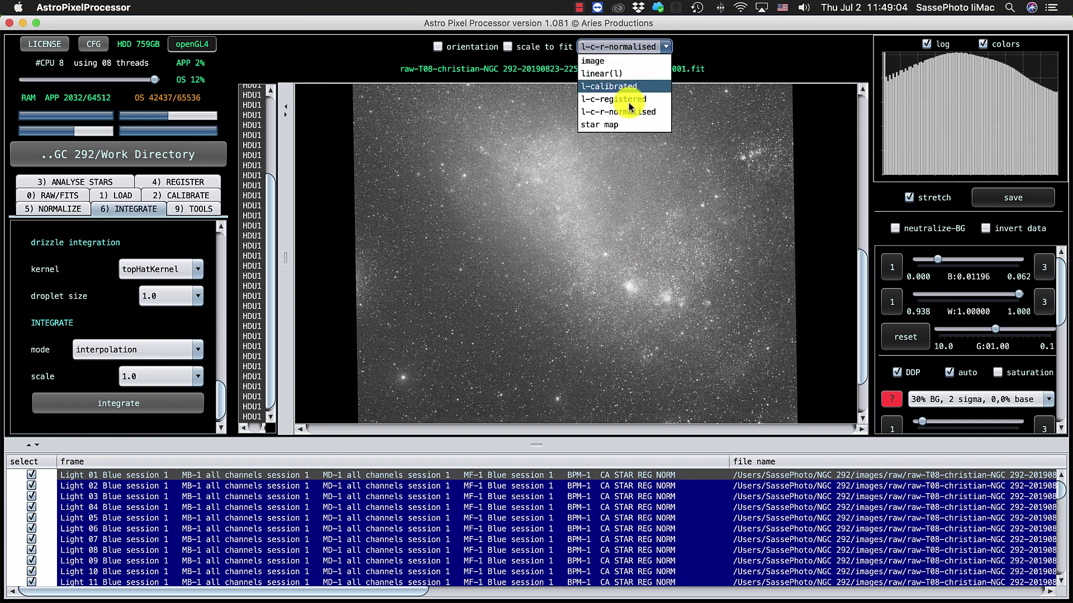
left_click(609, 127)
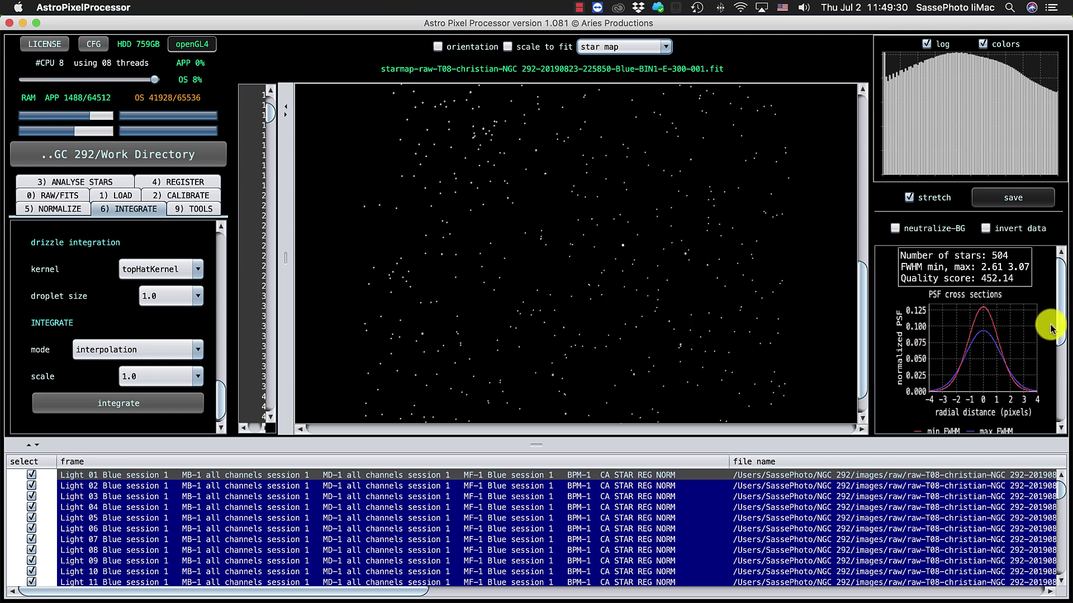
left_click_drag(1058, 330, 1053, 402)
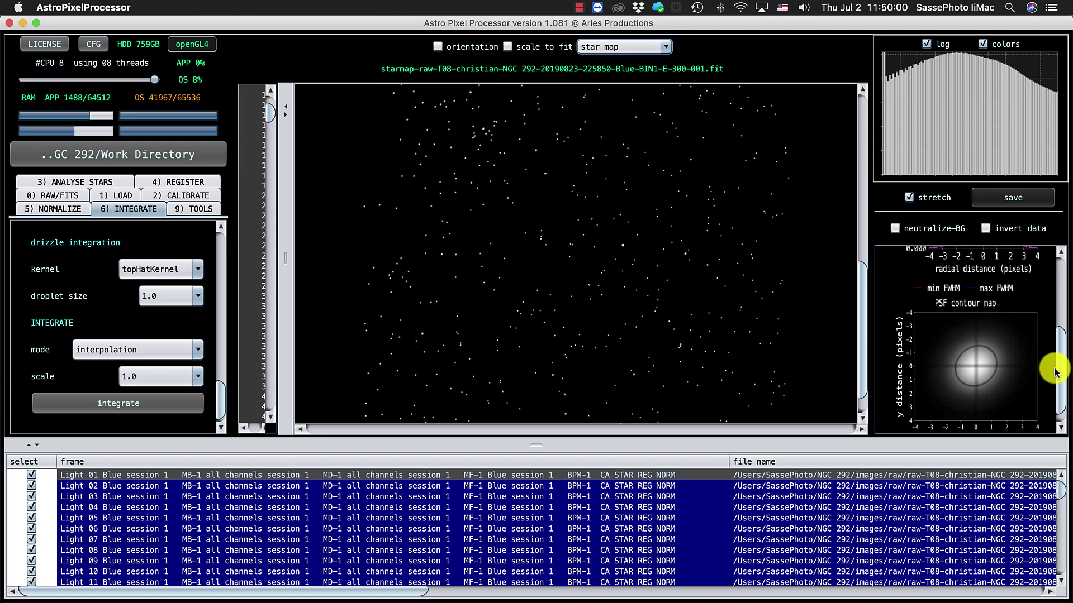
Sort the light frames on quality and inspect the star map and PSF of the lowest-ranked blue frame, Light 14
right_click(652, 479)
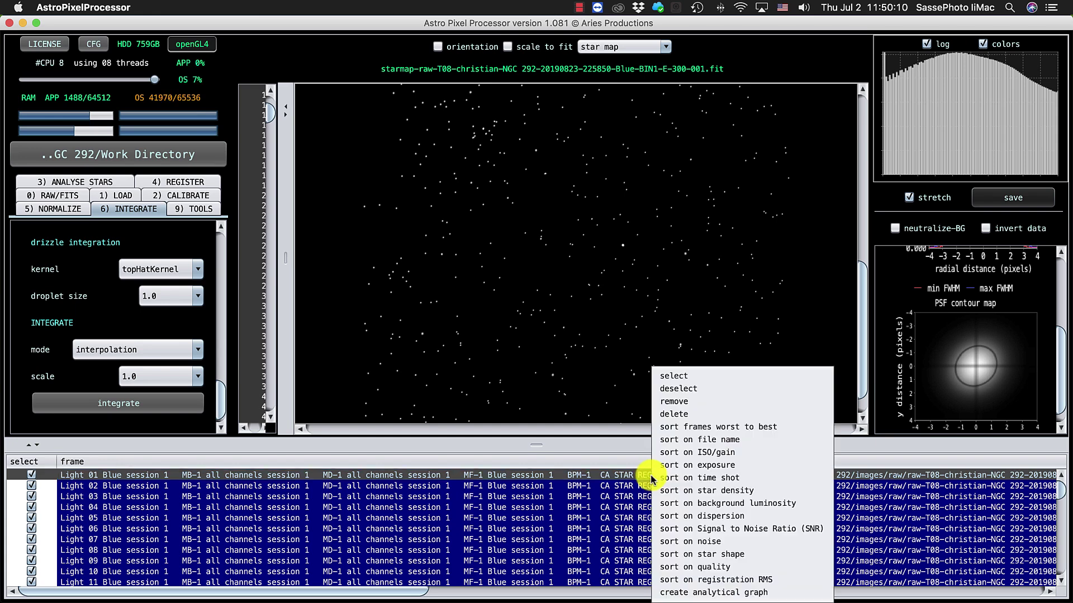
left_click(666, 567)
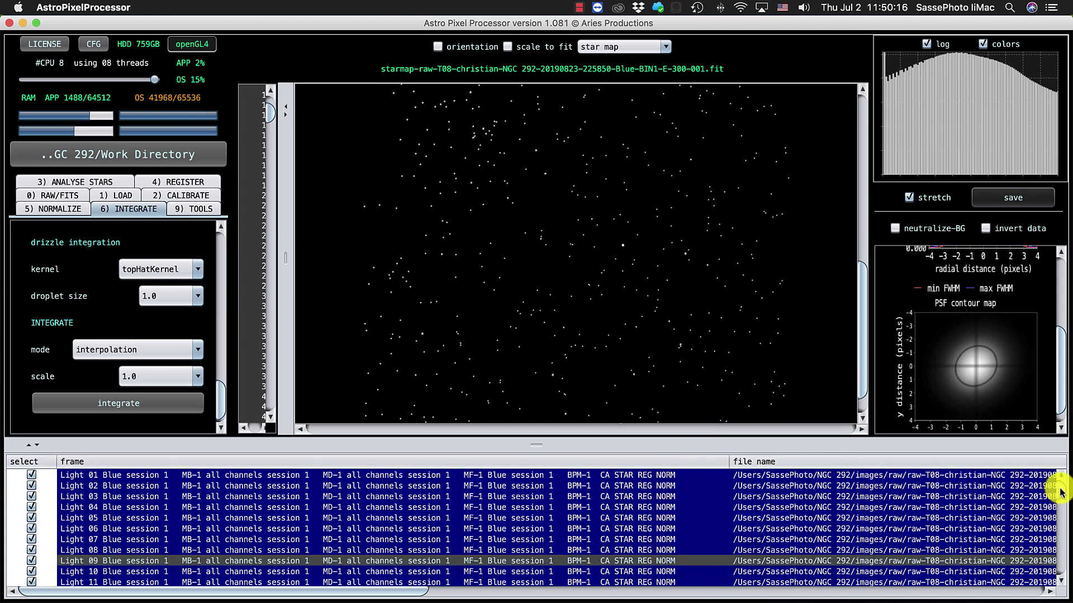
scroll(1060, 495, "down", 5)
scroll(1061, 495, "down", 3)
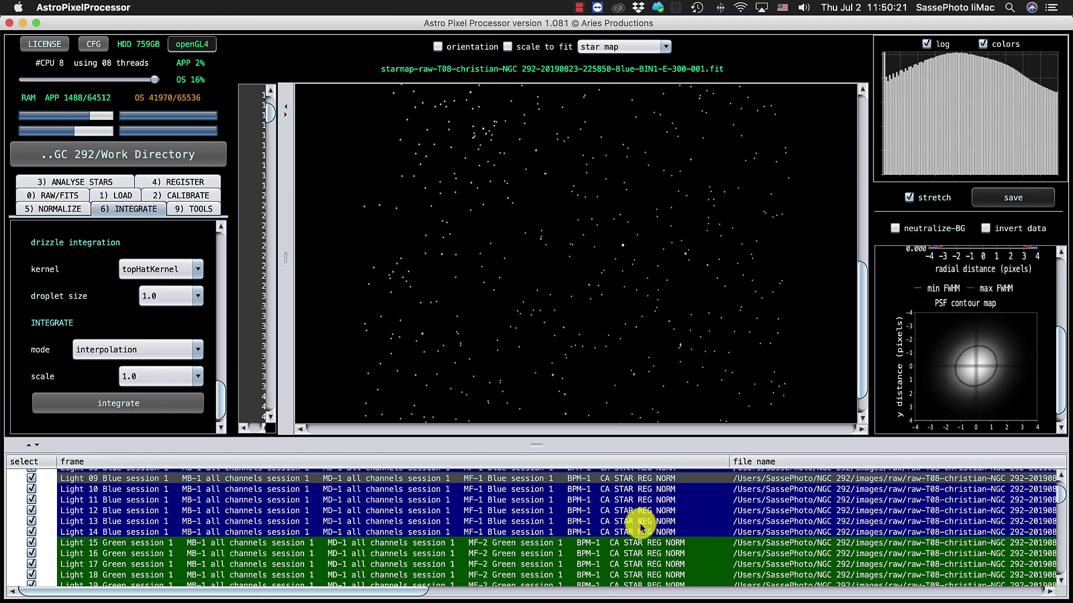
left_click(638, 533)
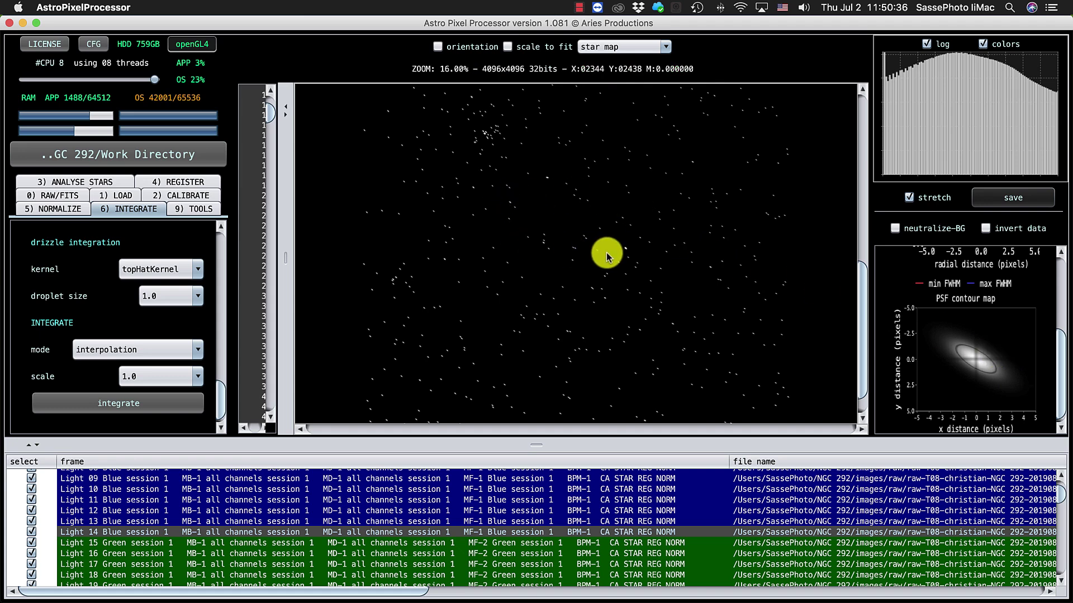
scroll(608, 256, "up", 1)
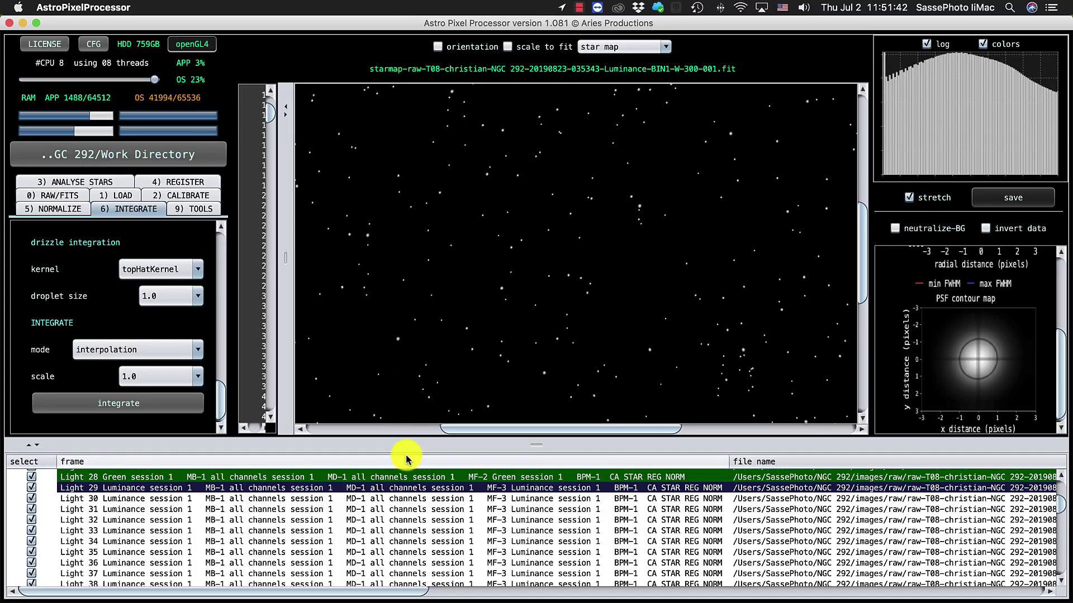
Enlarge the frame list and examine the star density, background, SNR, noise, FWHM and quality score columns of the light frames
left_click_drag(406, 445, 383, 193)
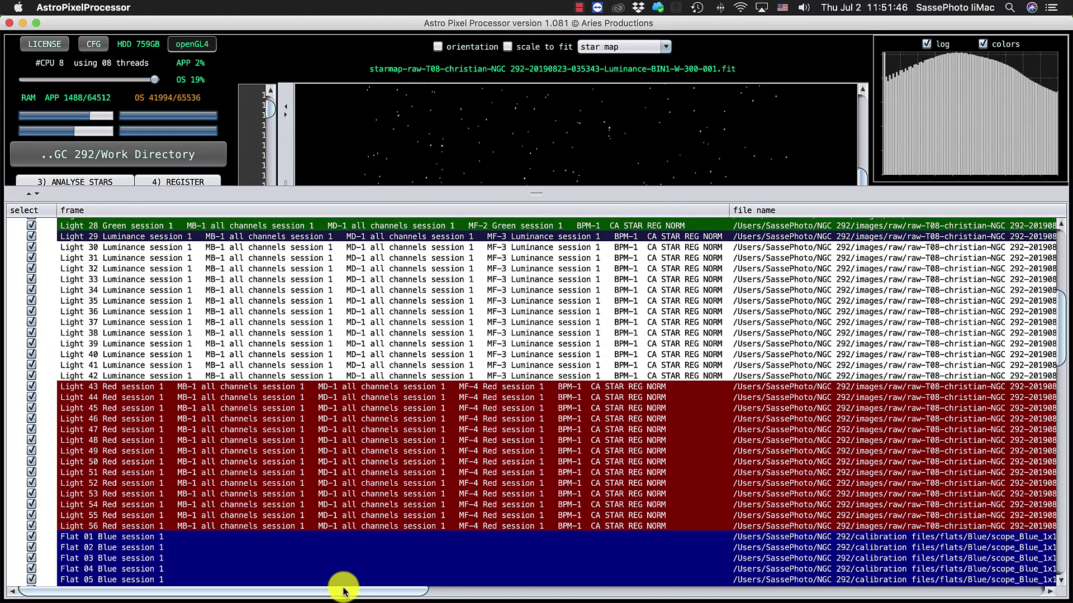
left_click_drag(342, 590, 778, 591)
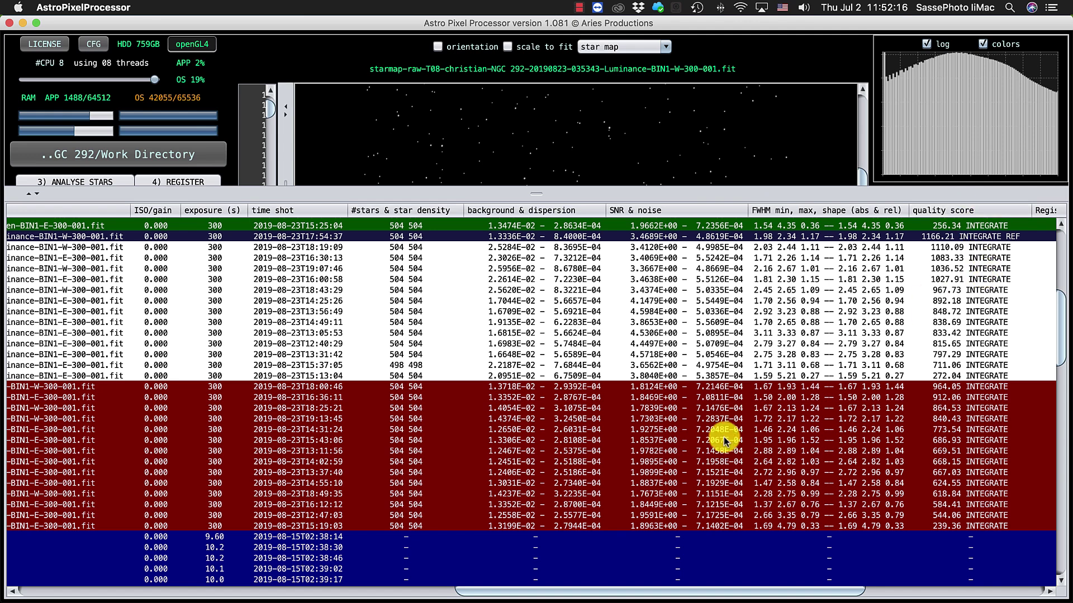
left_click_drag(707, 591, 885, 593)
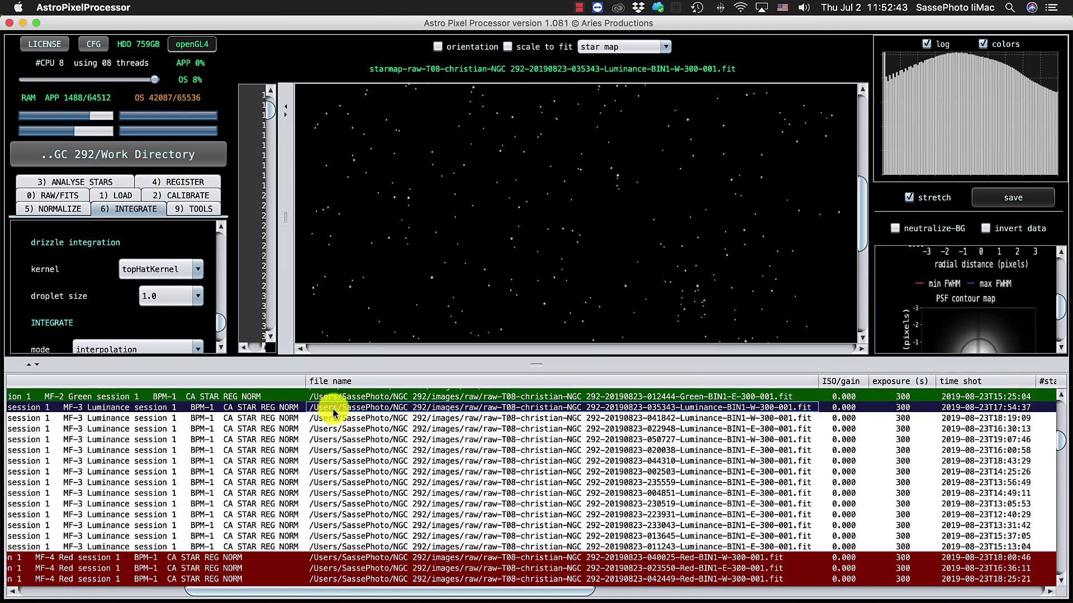
Create an analytical graph of the light frames showing only the quality parameter
right_click(333, 414)
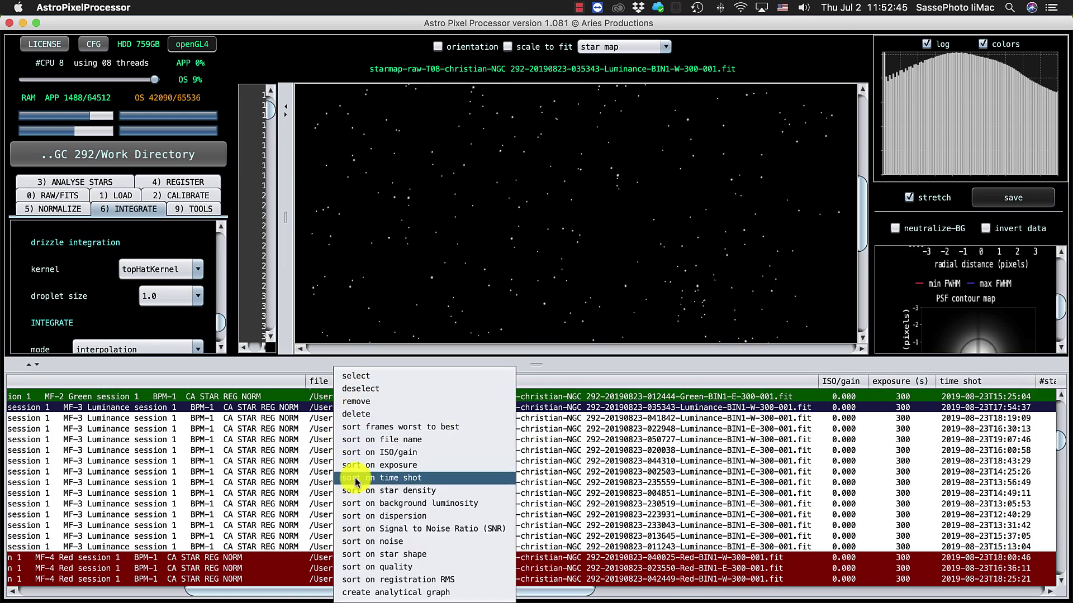
left_click(367, 593)
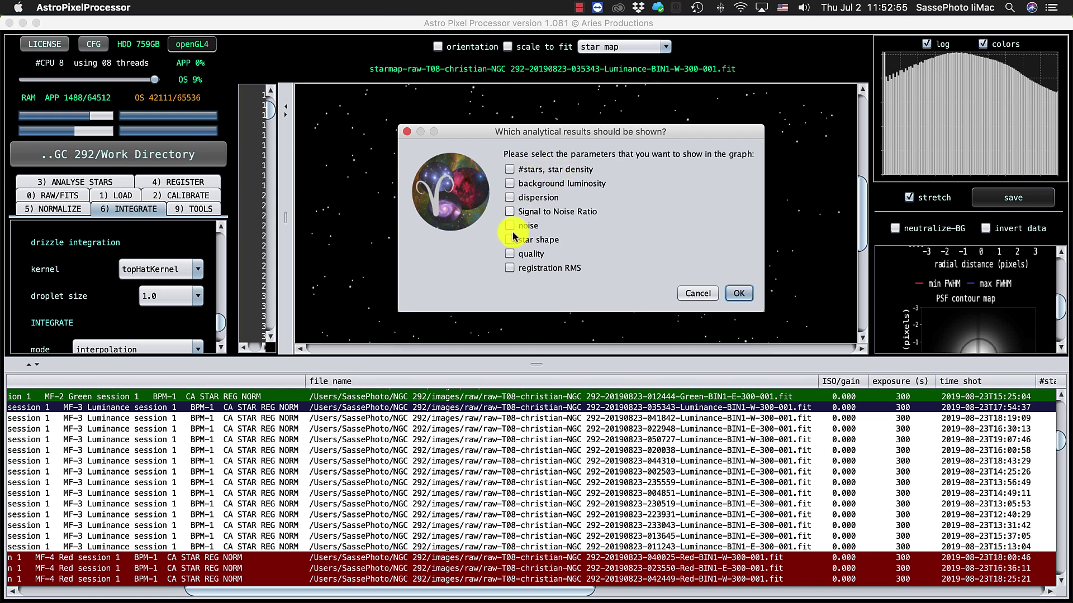
left_click(511, 253)
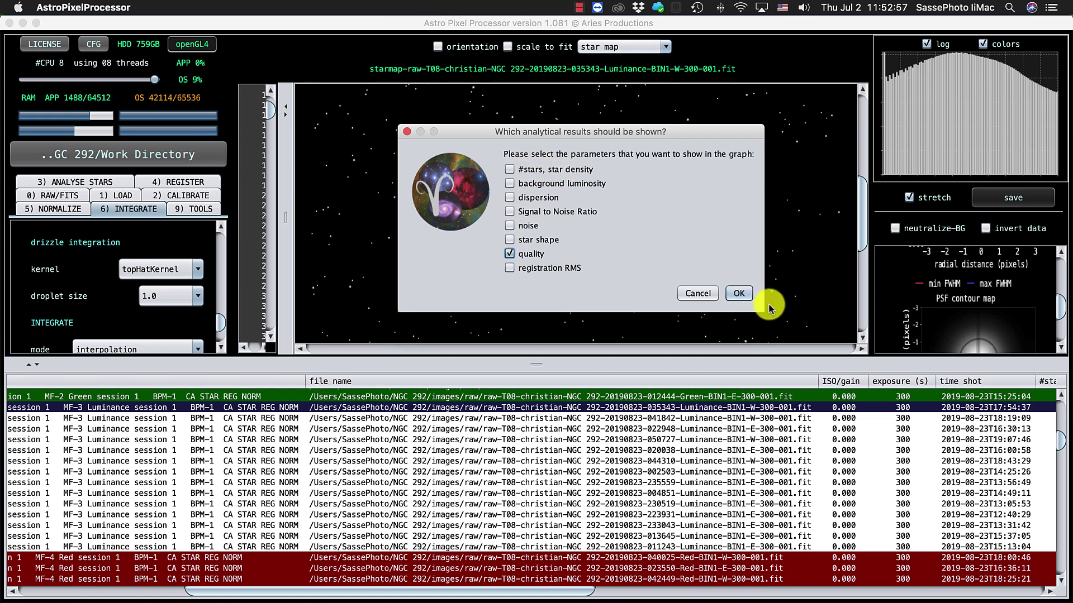
left_click(738, 293)
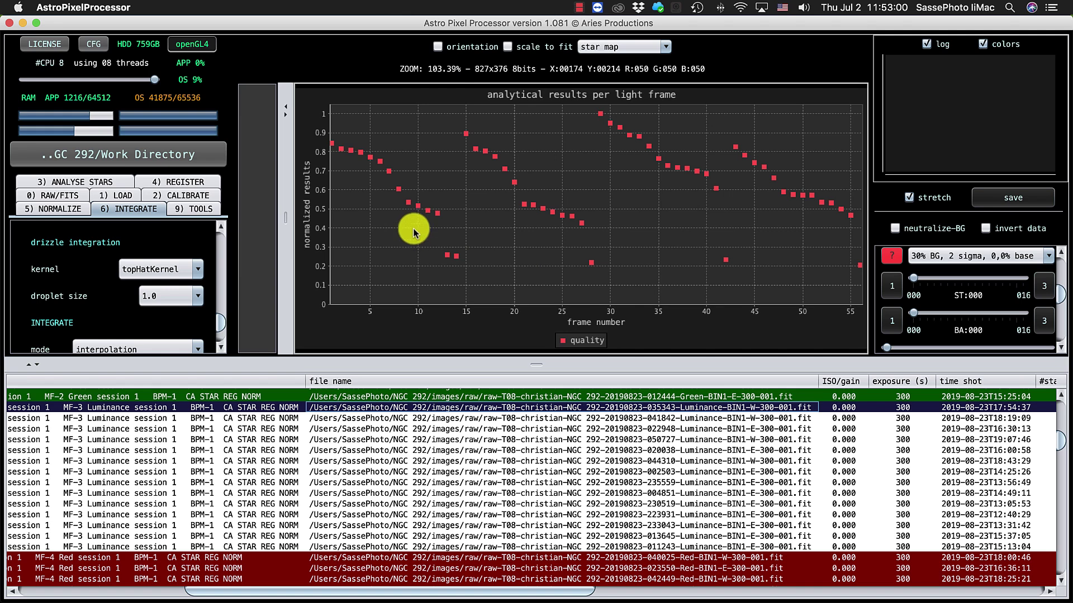
Give the quality graph more room and compare its points with the blue frames at the start of the frame list
left_click(1057, 411)
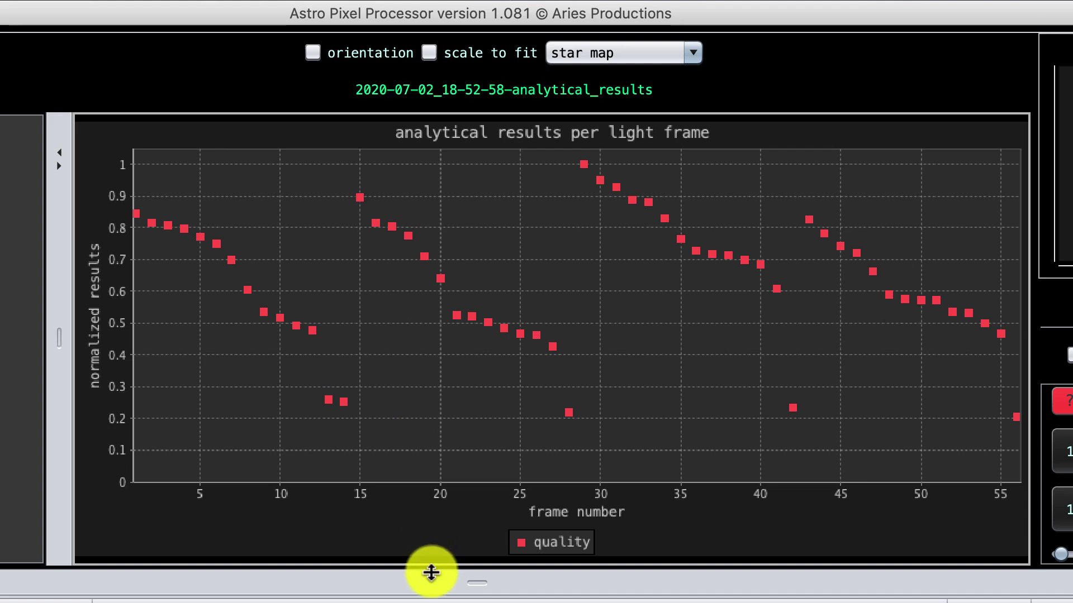
left_click_drag(431, 575, 430, 602)
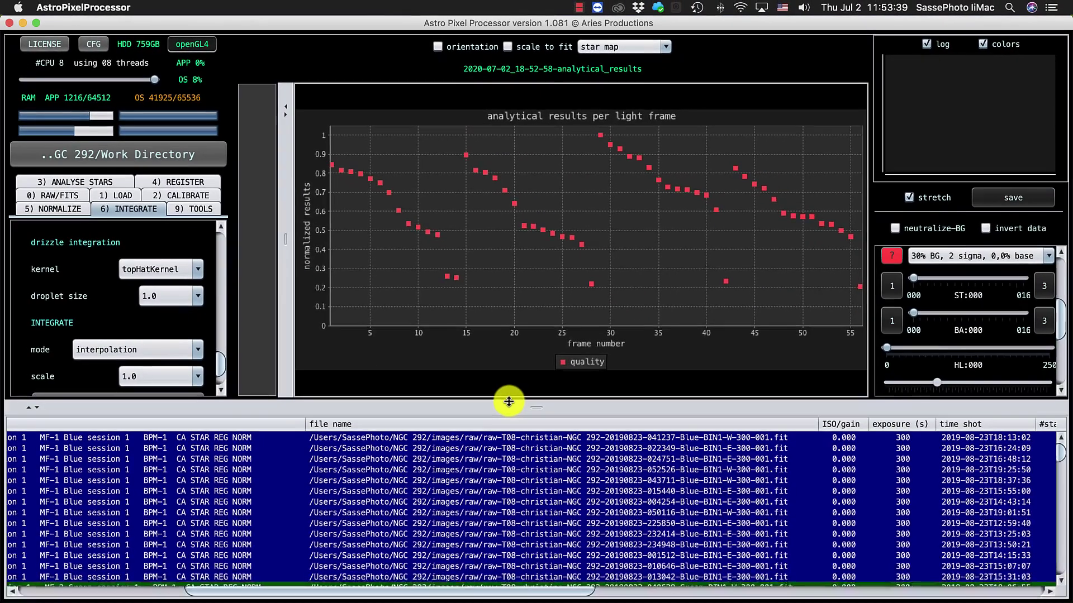
left_click_drag(508, 402, 509, 400)
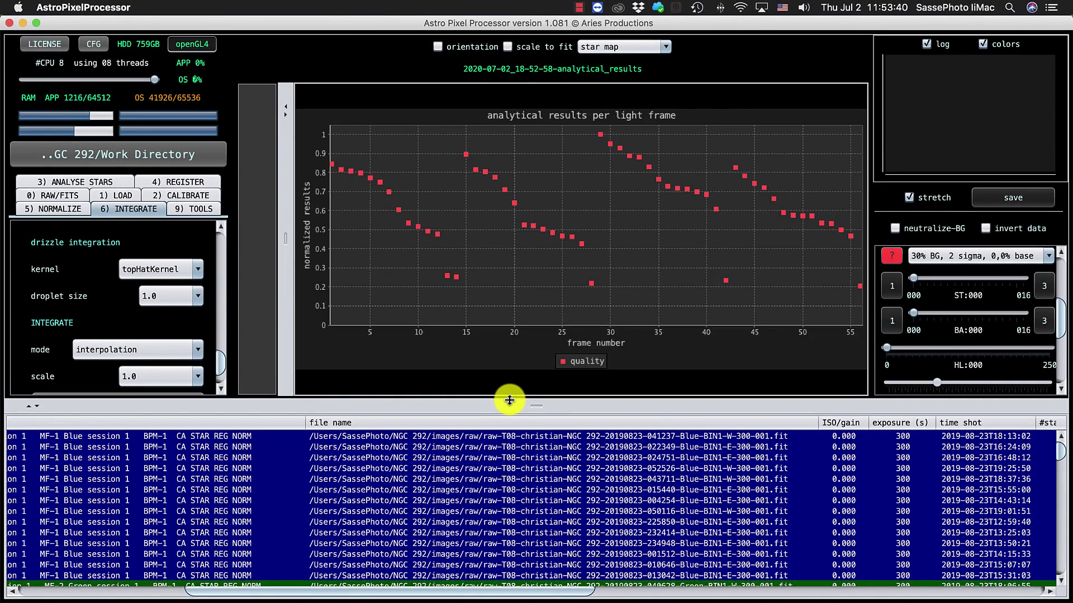